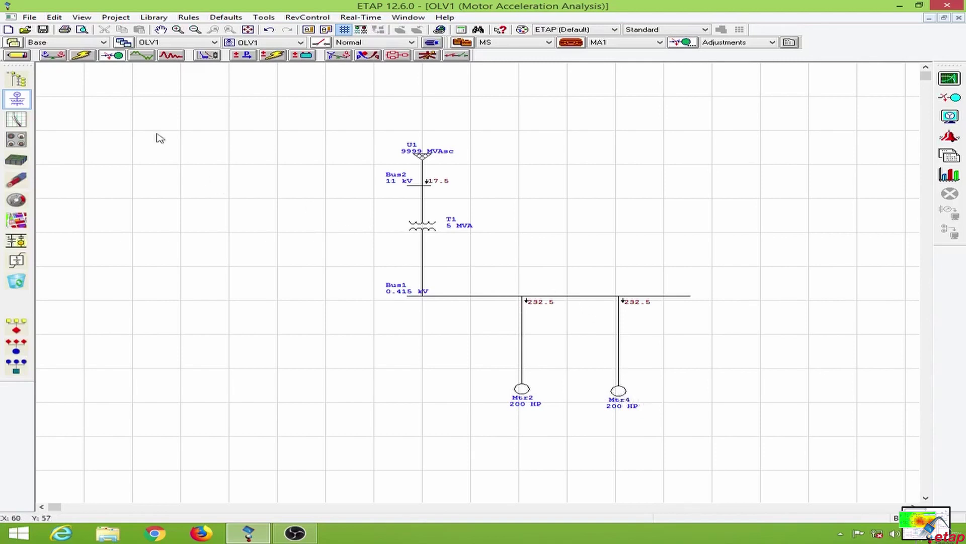
Step: Return to edit mode, copy the 200 HP motor Mtr4 and paste the duplicate to its right
left_click(18, 55)
left_click(619, 390)
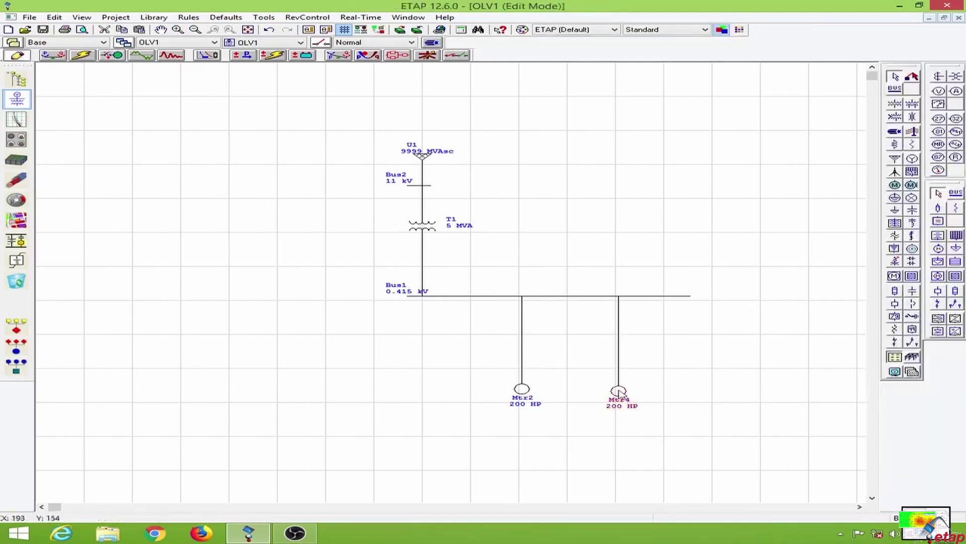
right_click(619, 390)
left_click(664, 225)
right_click(279, 177)
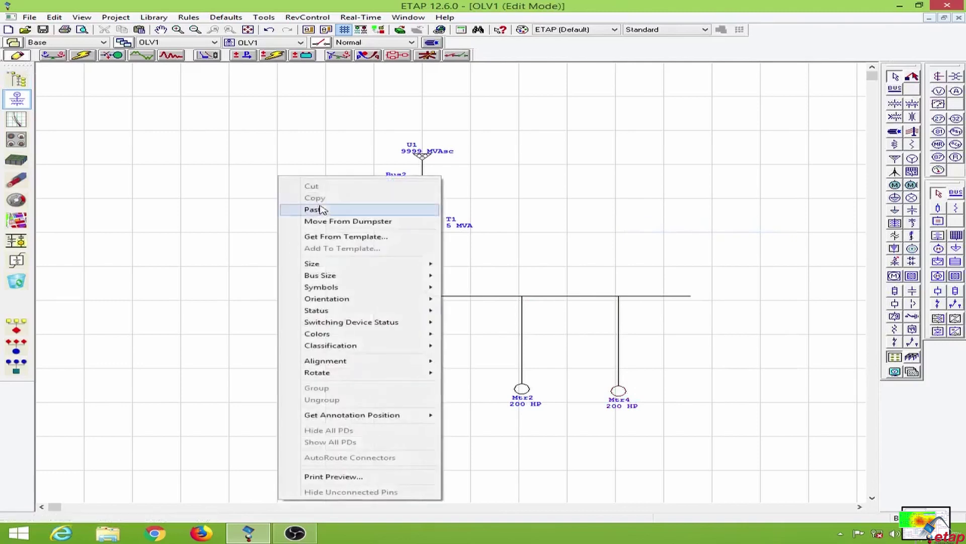
left_click(316, 209)
key("Delete")
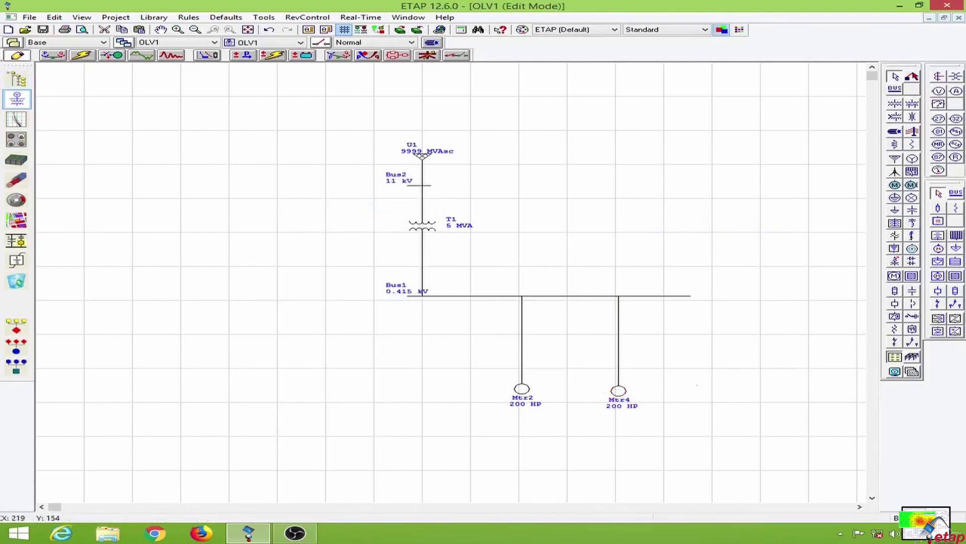
left_click(709, 391)
Step: Extend Bus1 to the right so that it spans above the duplicated motor
left_click(688, 295)
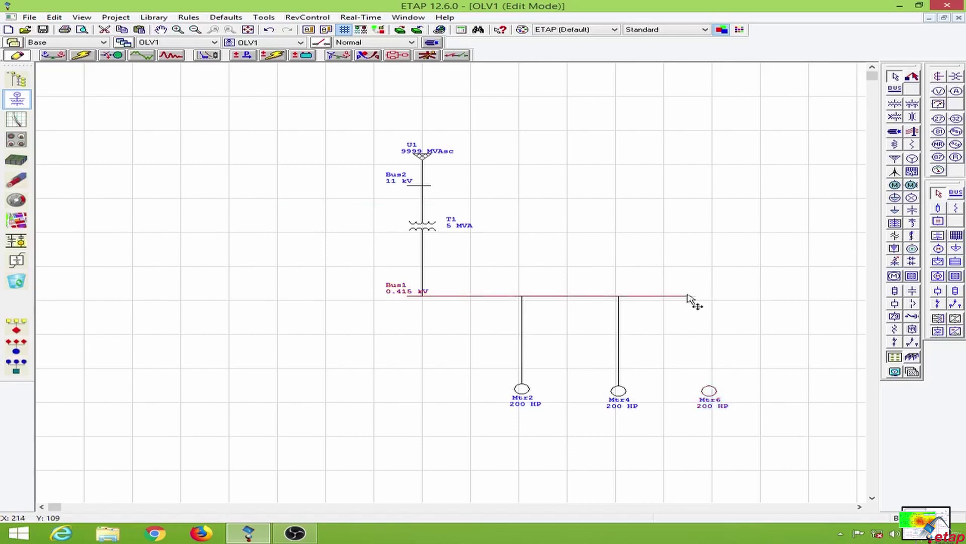
left_click_drag(688, 294, 754, 295)
left_click_drag(709, 385, 710, 366)
left_click(724, 363)
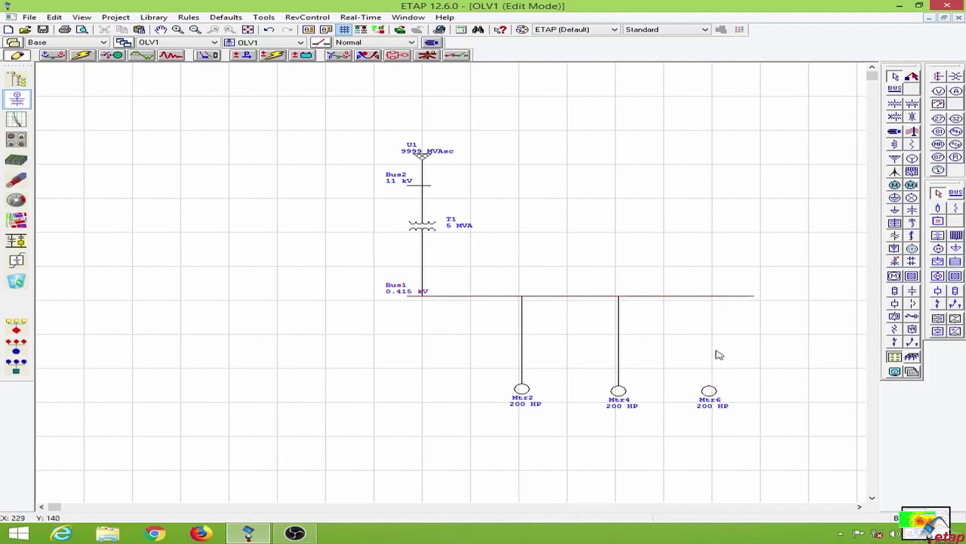
Step: Place a variable frequency drive above the duplicated motor and a bus between the drive and the motor
left_click(956, 319)
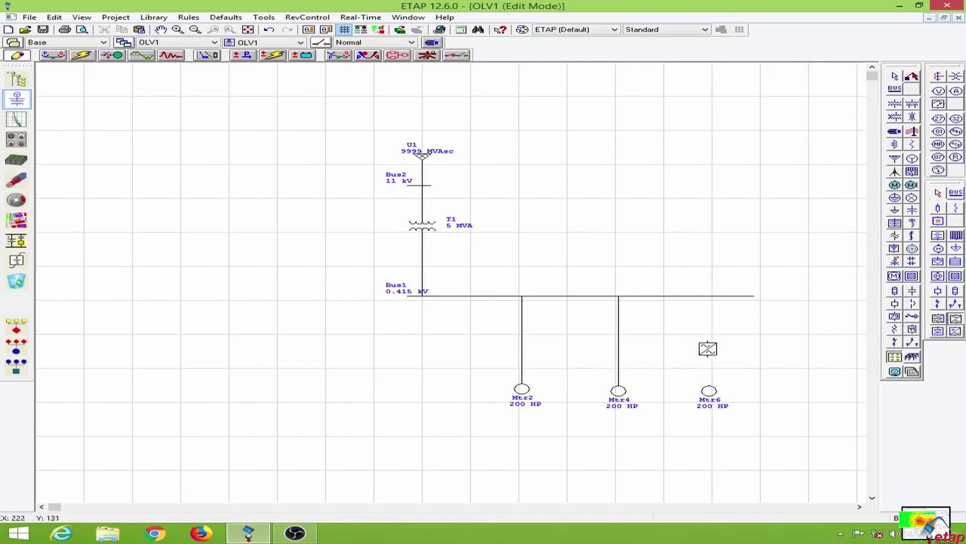
left_click(707, 346)
left_click(895, 89)
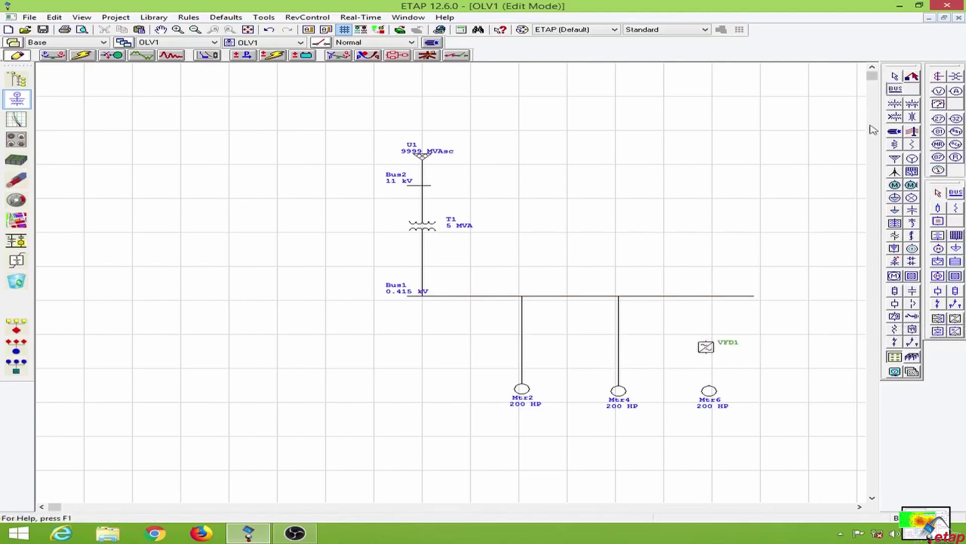
left_click(710, 370)
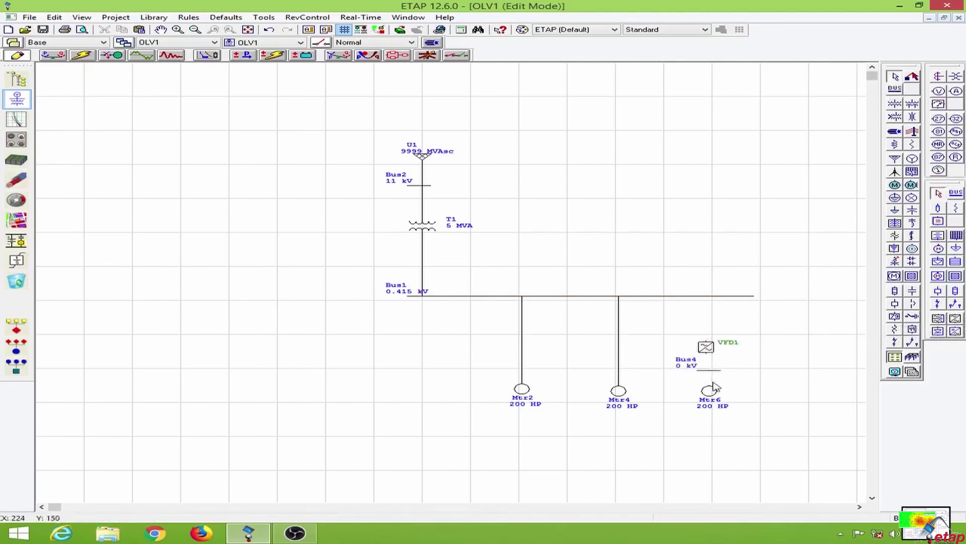
Step: Connect the new bus with the drive and the duplicated motor, and align the drive above the motor
left_click_drag(711, 371, 706, 352)
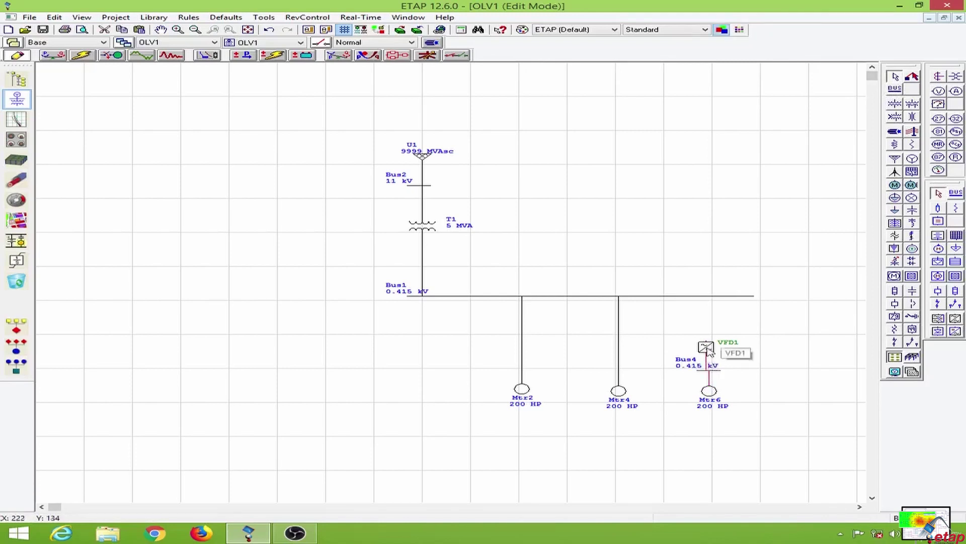
left_click_drag(712, 348, 708, 347)
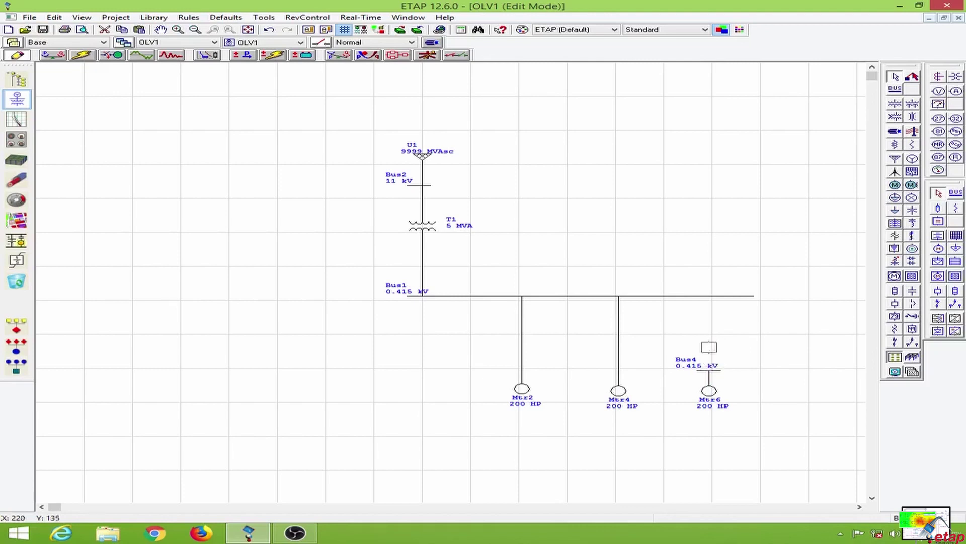
left_click(757, 341)
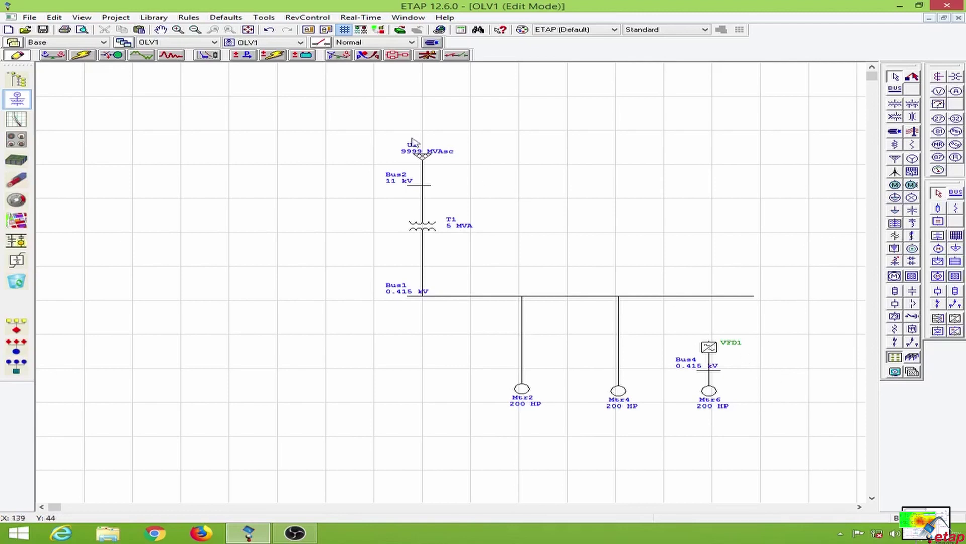
Step: Switch to load flow analysis and run the load flow on the one-line diagram
left_click(63, 57)
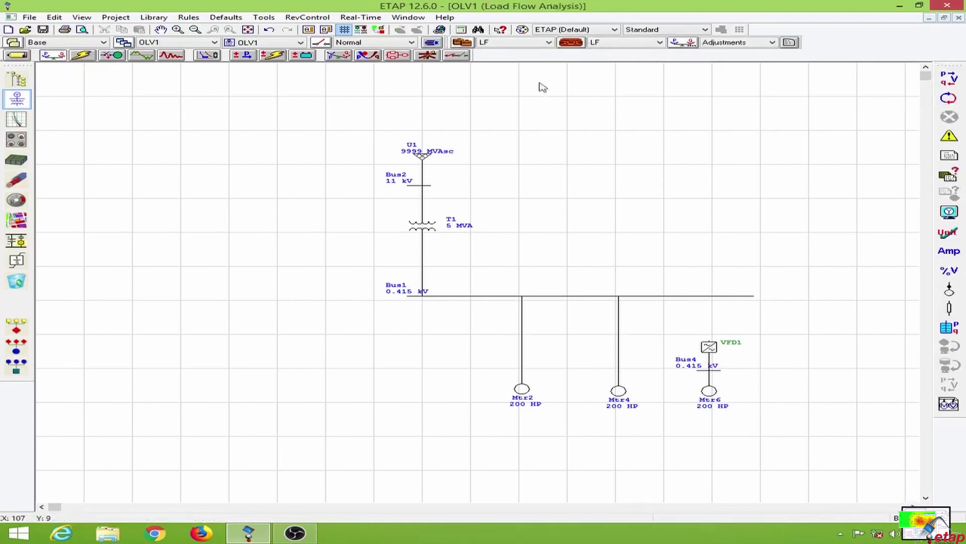
left_click(958, 84)
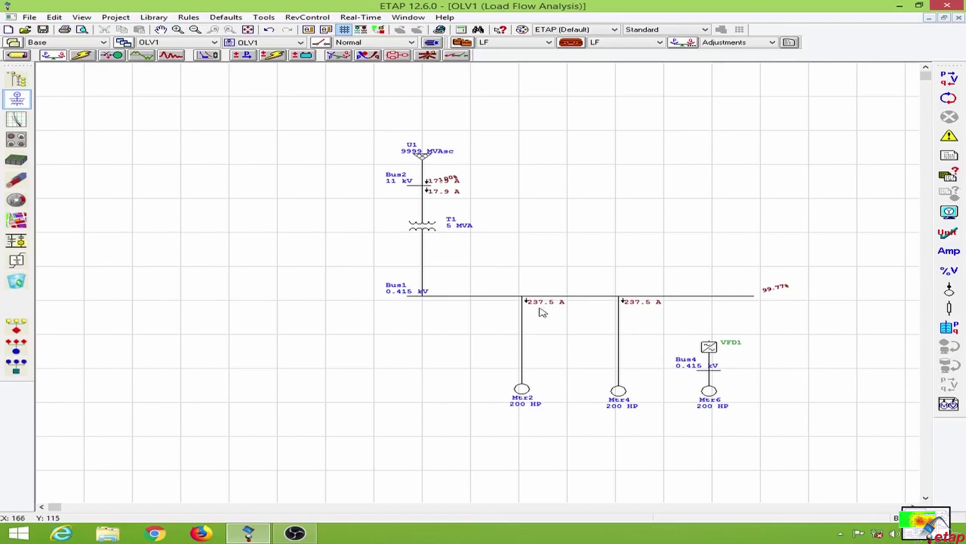
Step: Set the output rating of drive VFD1 to 200 HP with a full-load current of 237.5 A
double_click(711, 347)
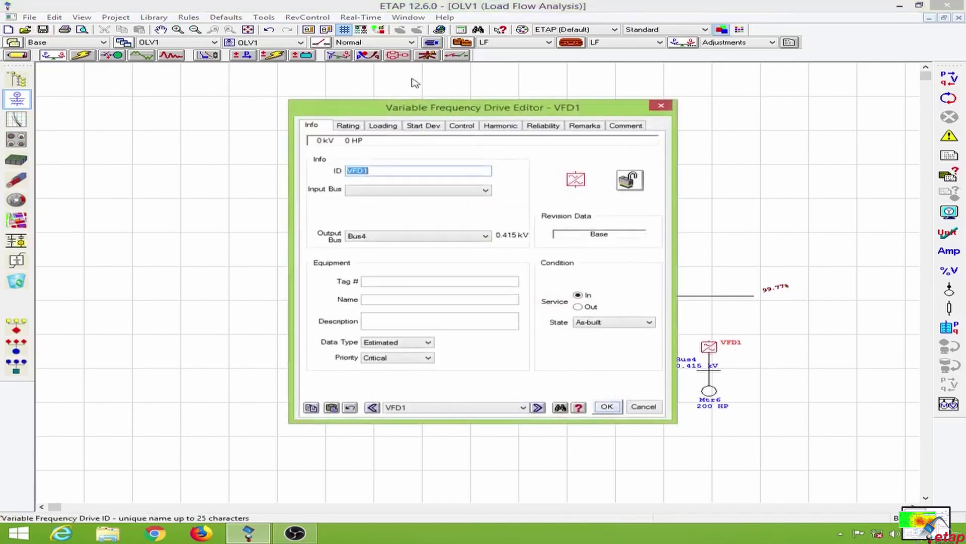
left_click_drag(429, 113, 228, 111)
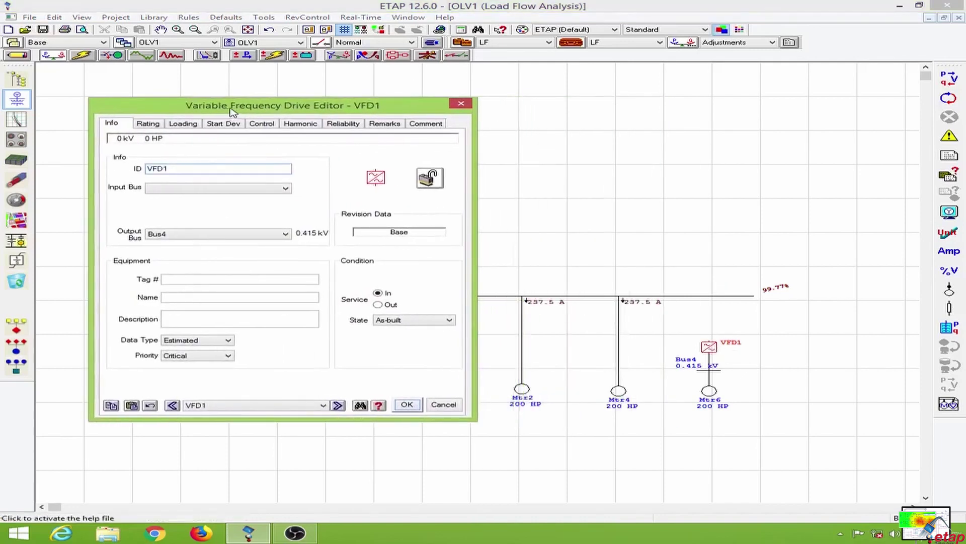
left_click(149, 125)
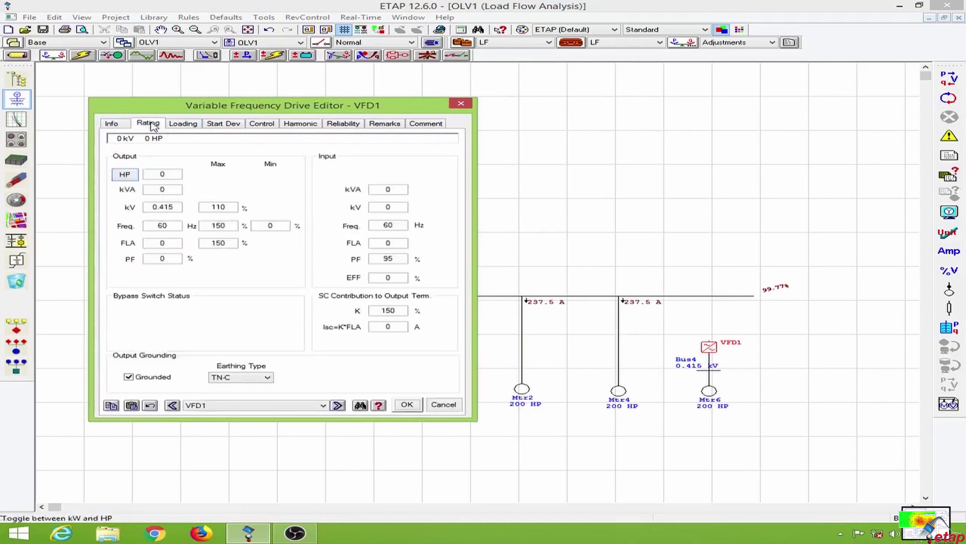
left_click_drag(172, 174, 152, 173)
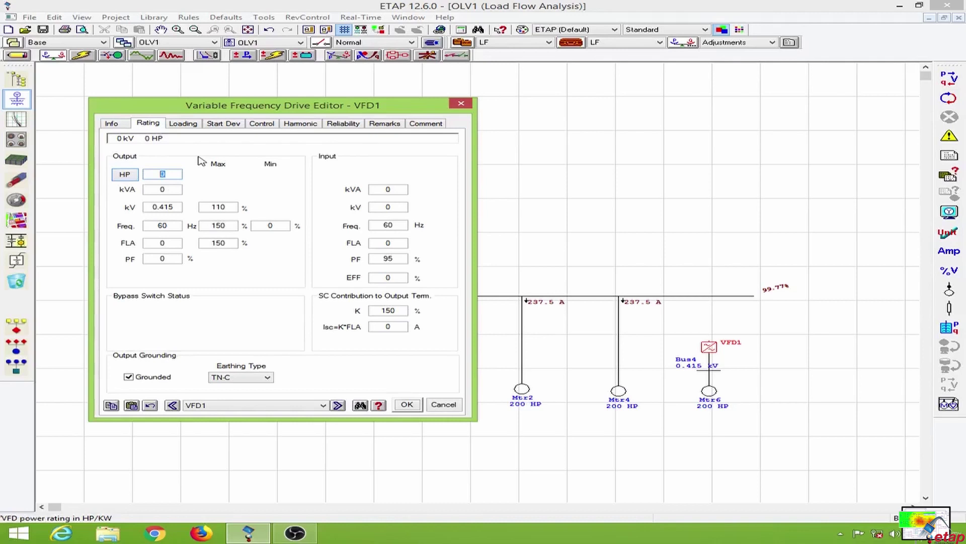
type("200")
left_click(172, 242)
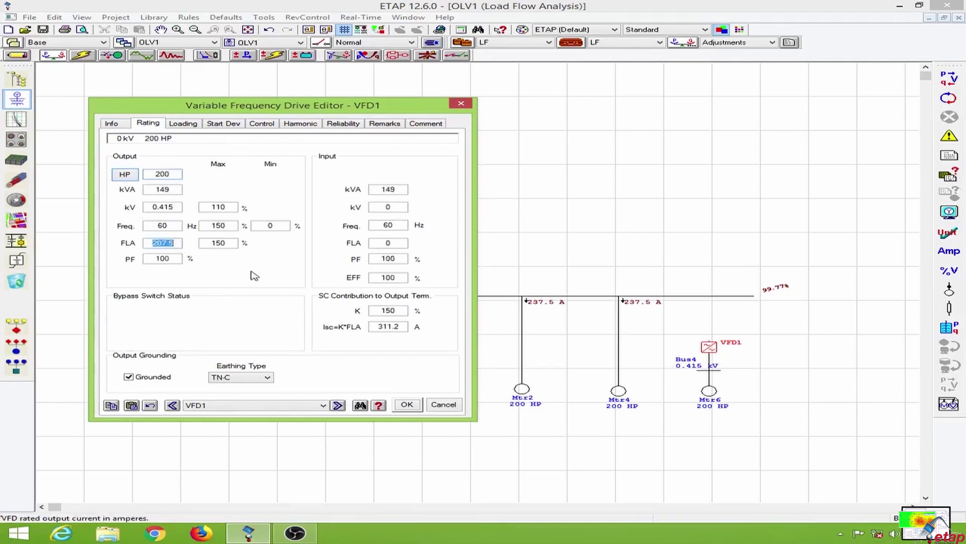
type("237.5")
key("Tab")
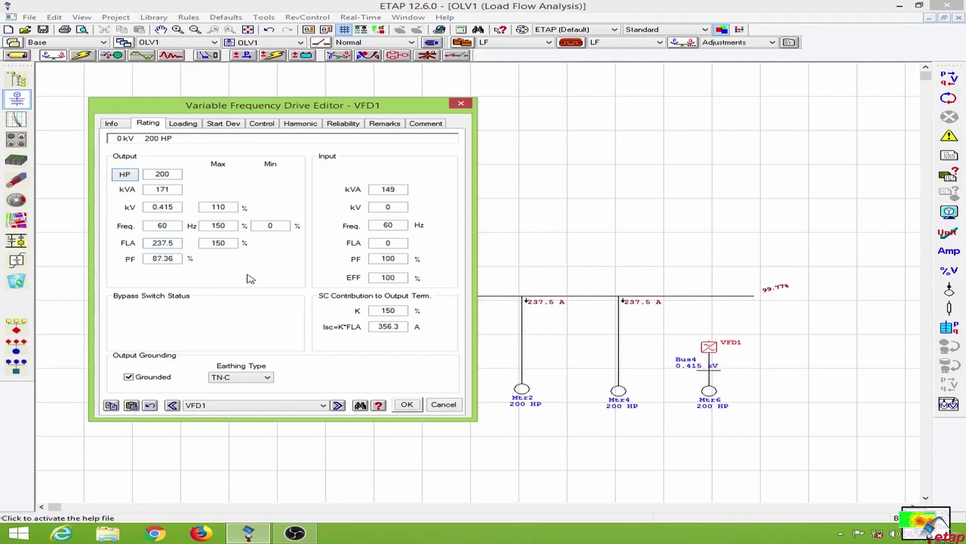
Step: In the drive's starting device settings, set the V/Hz of the first control stage to 800%
left_click(190, 127)
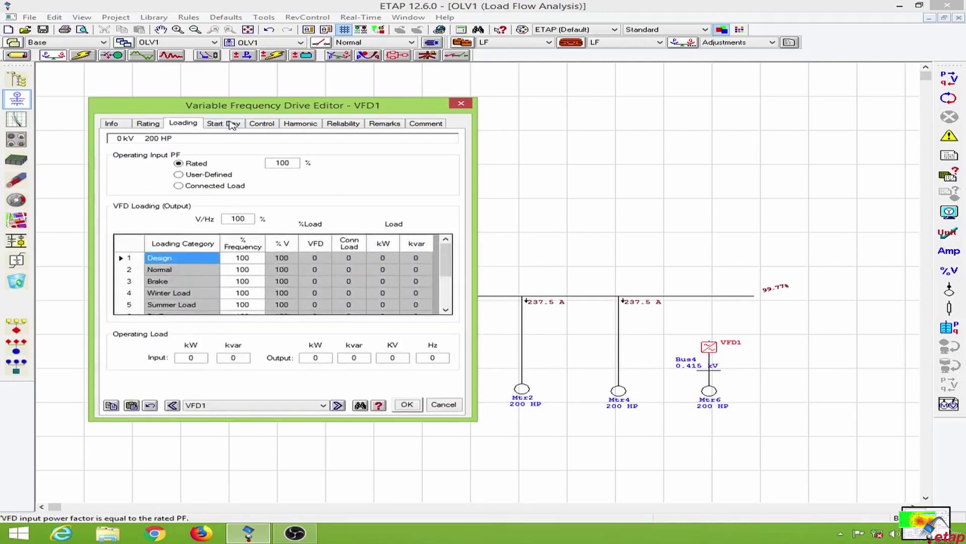
left_click(231, 125)
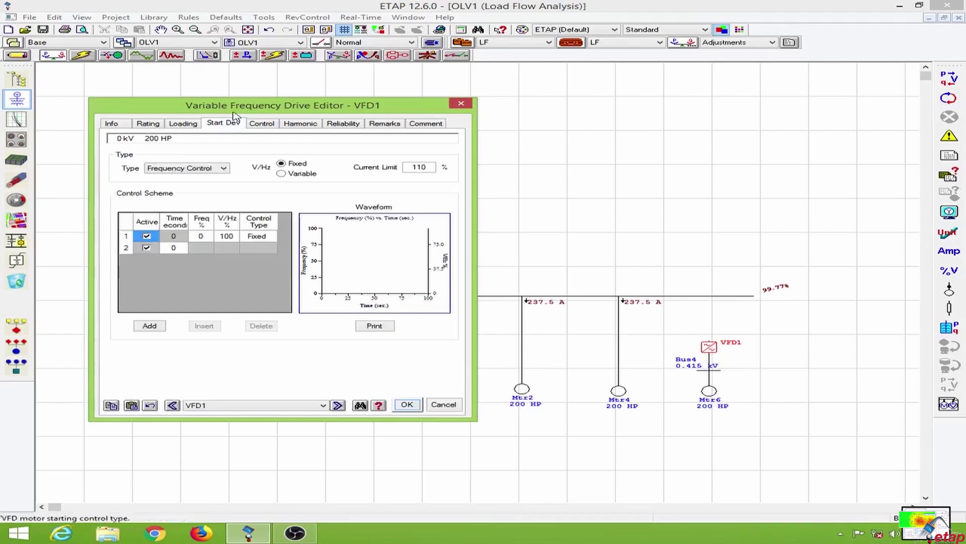
left_click_drag(242, 108, 284, 99)
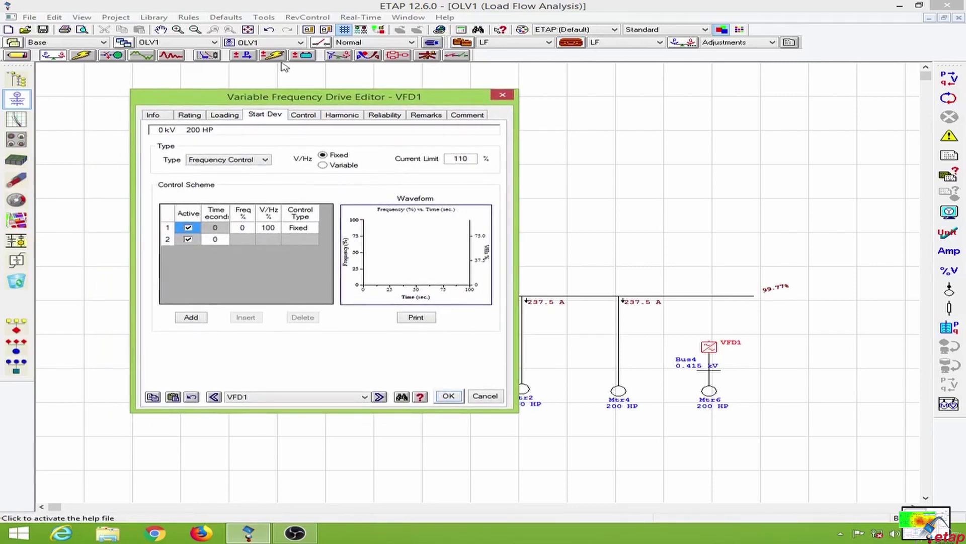
left_click_drag(307, 102, 470, 110)
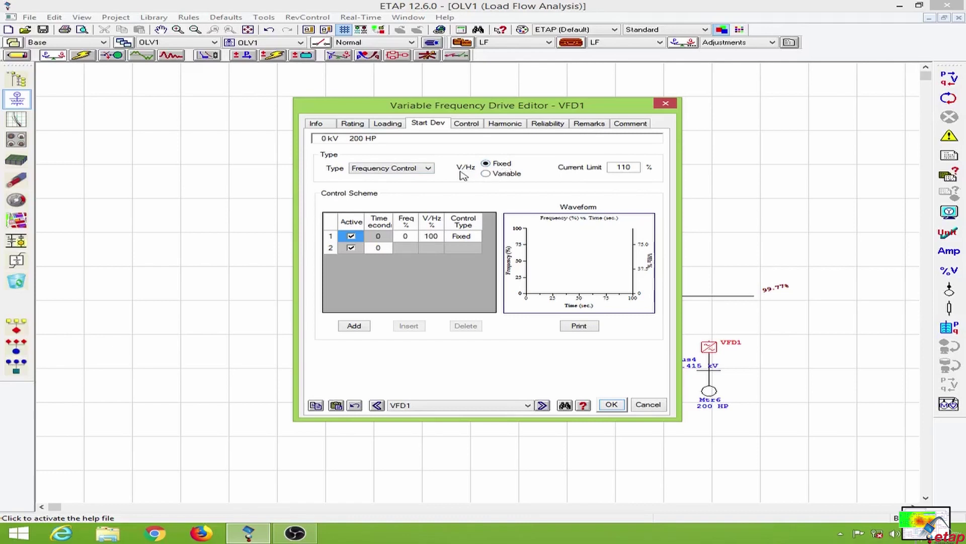
left_click(436, 237)
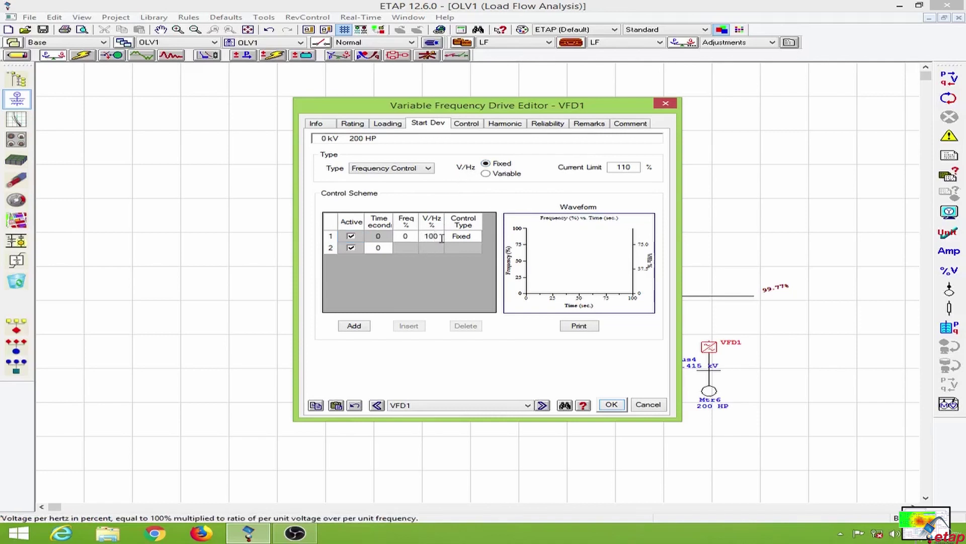
left_click_drag(441, 238, 422, 238)
type("80")
Step: Add three more stages to the drive's starting control scheme
left_click(358, 327)
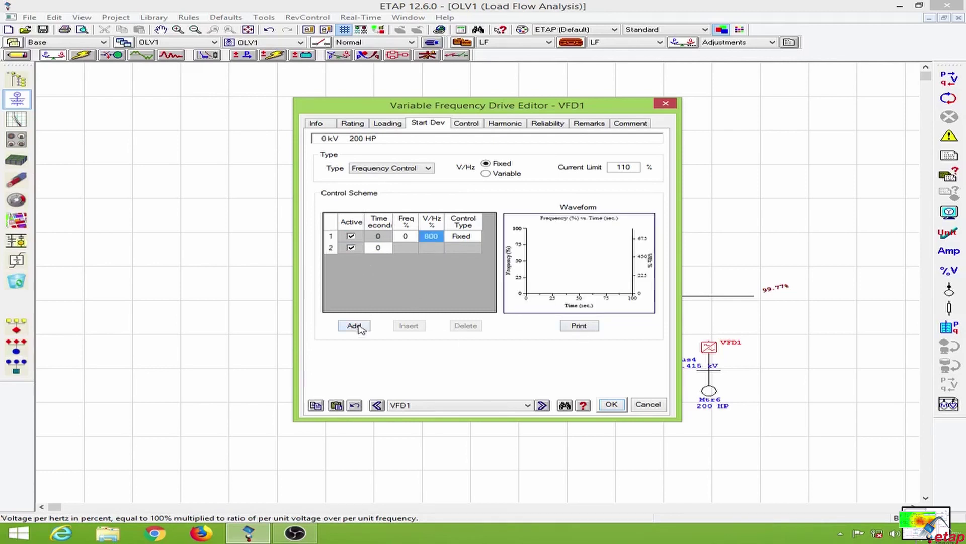
left_click(355, 326)
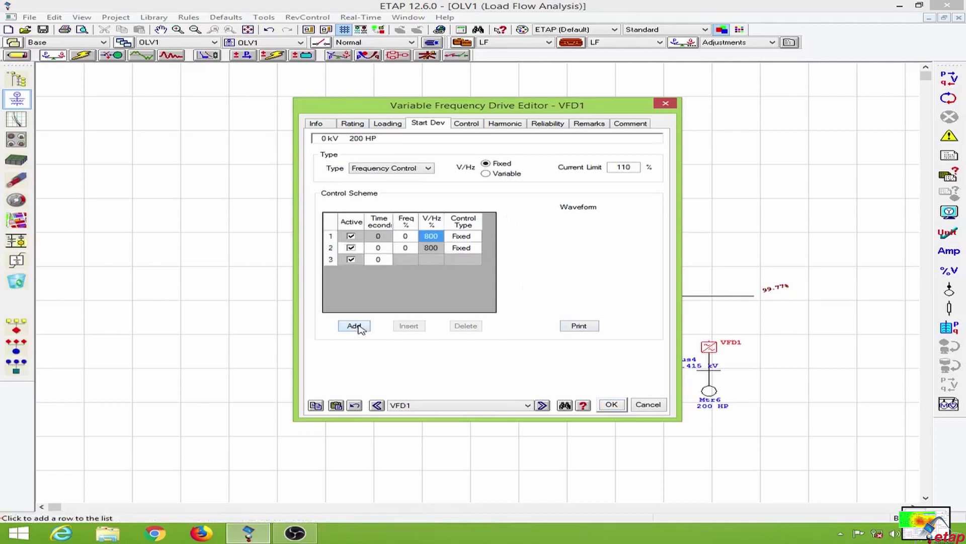
left_click(358, 326)
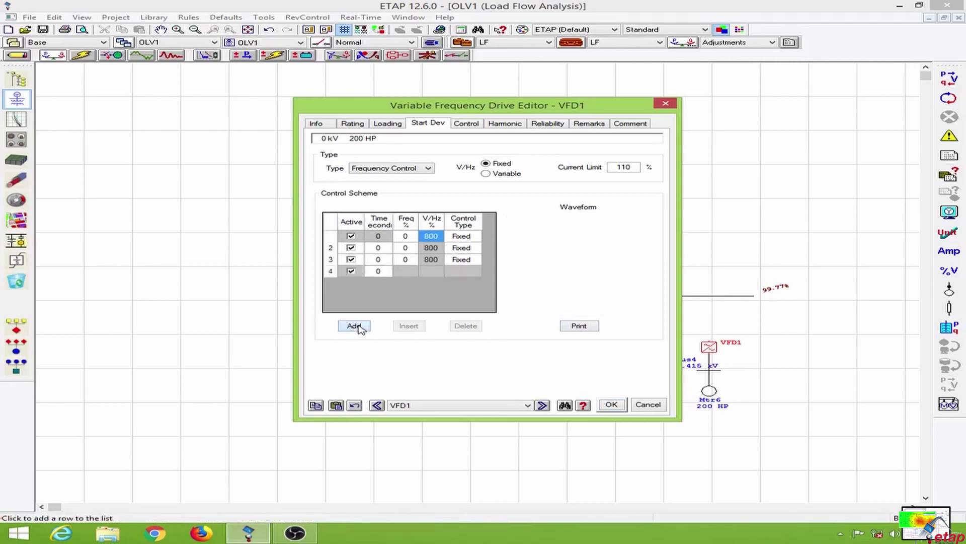
left_click(358, 326)
Step: Set the second control stage to a time of 1 second and a frequency of 50%
left_click(389, 247)
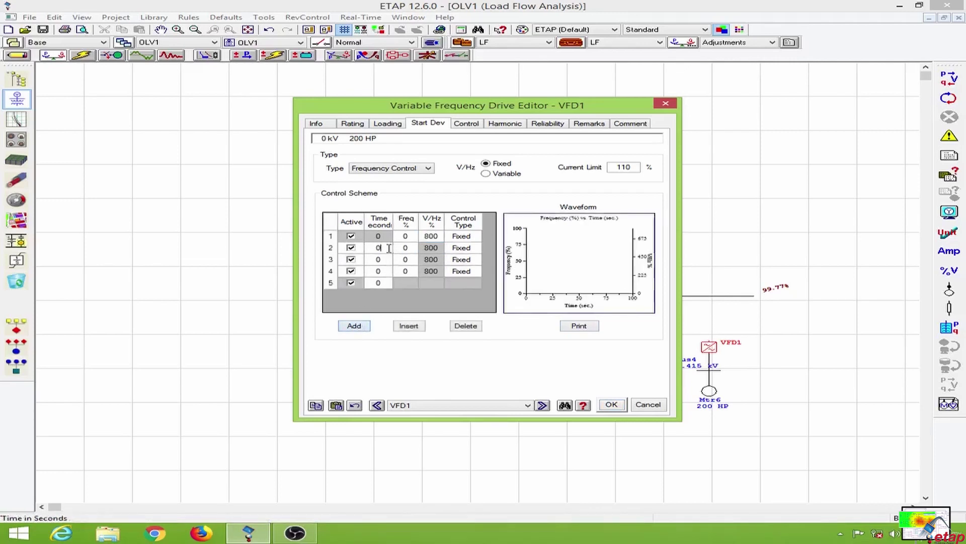
left_click_drag(389, 247, 371, 247)
type("1")
left_click(408, 247)
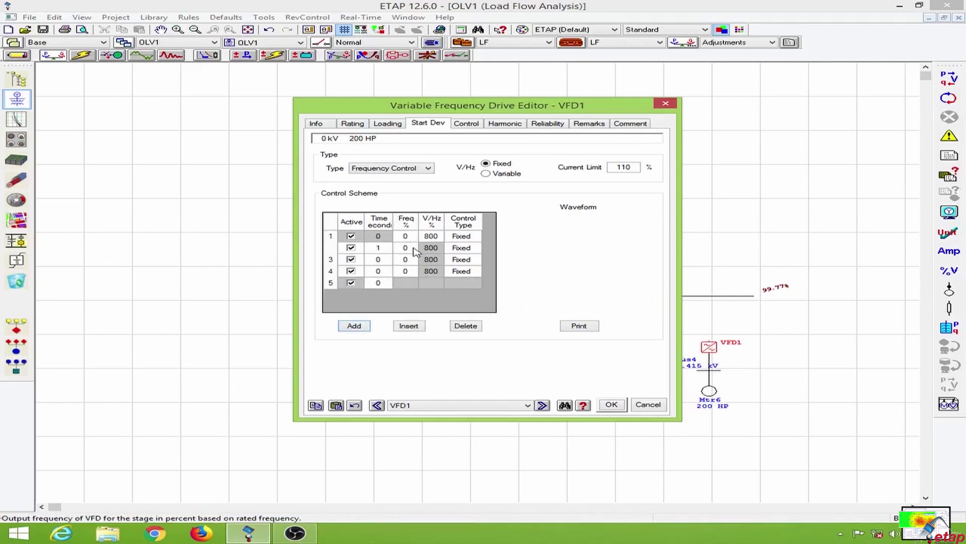
left_click_drag(407, 248, 387, 252)
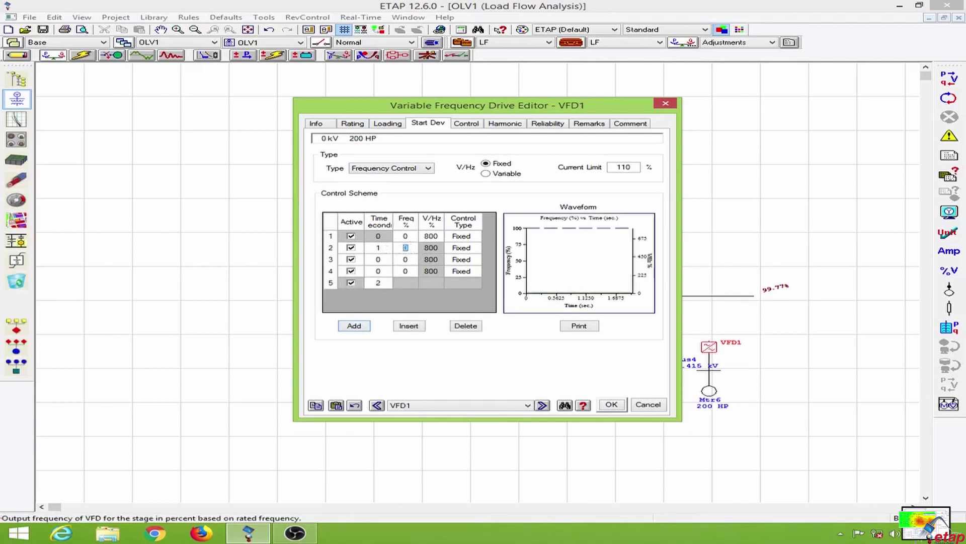
type("50")
left_click(449, 354)
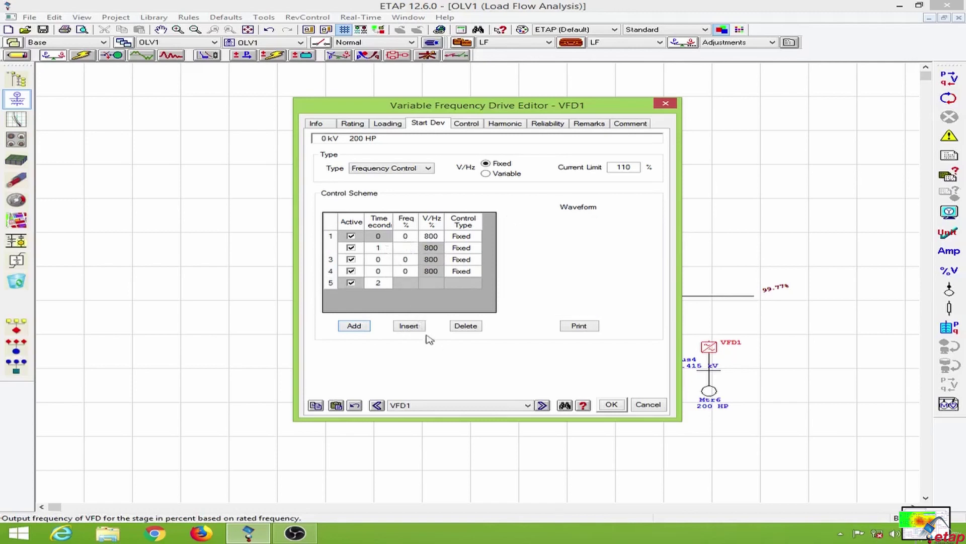
Step: Set the third control stage to a time of 2 seconds and a frequency of 75%
left_click(387, 259)
left_click_drag(387, 259, 368, 259)
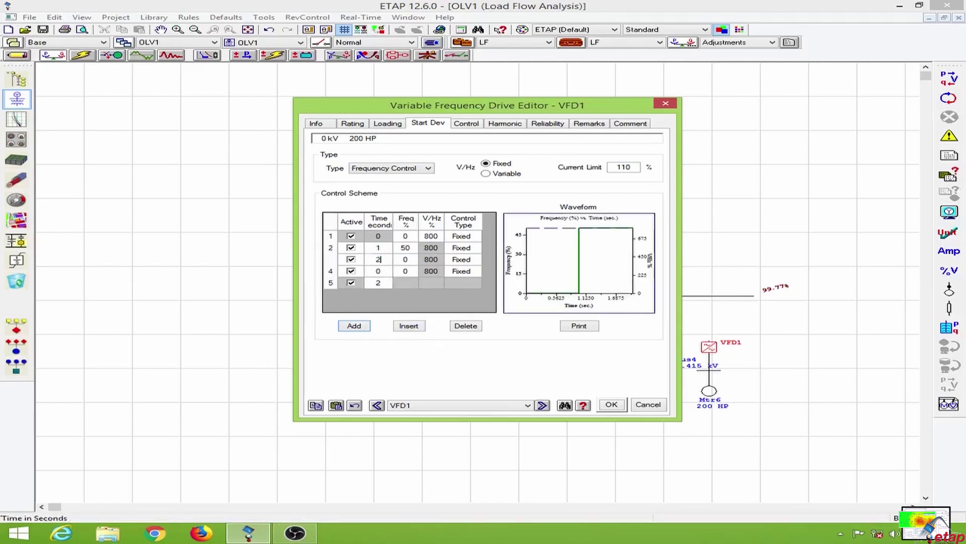
type("2")
left_click_drag(406, 259, 394, 261)
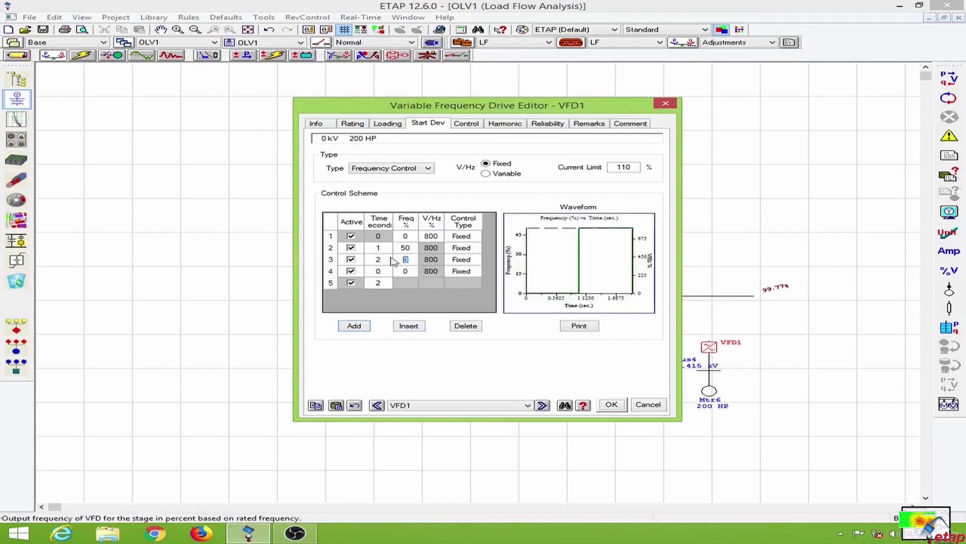
type("75")
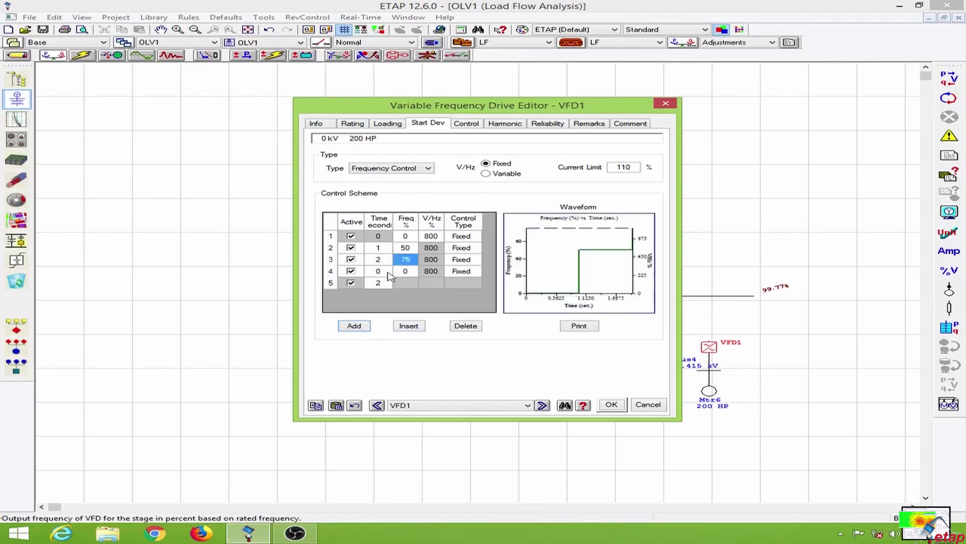
Step: Set the fourth control stage to a time of 3 seconds and a frequency of 90%
left_click(388, 270)
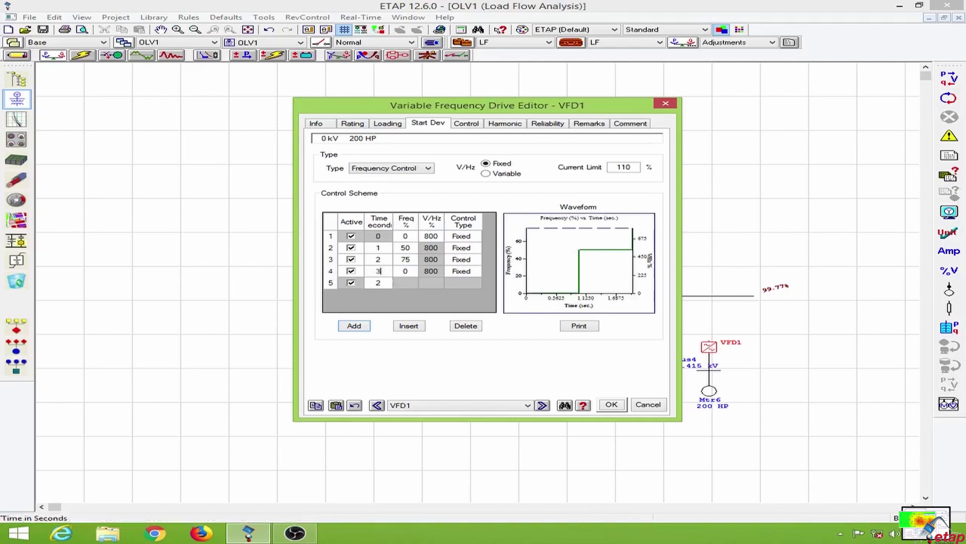
left_click(407, 271)
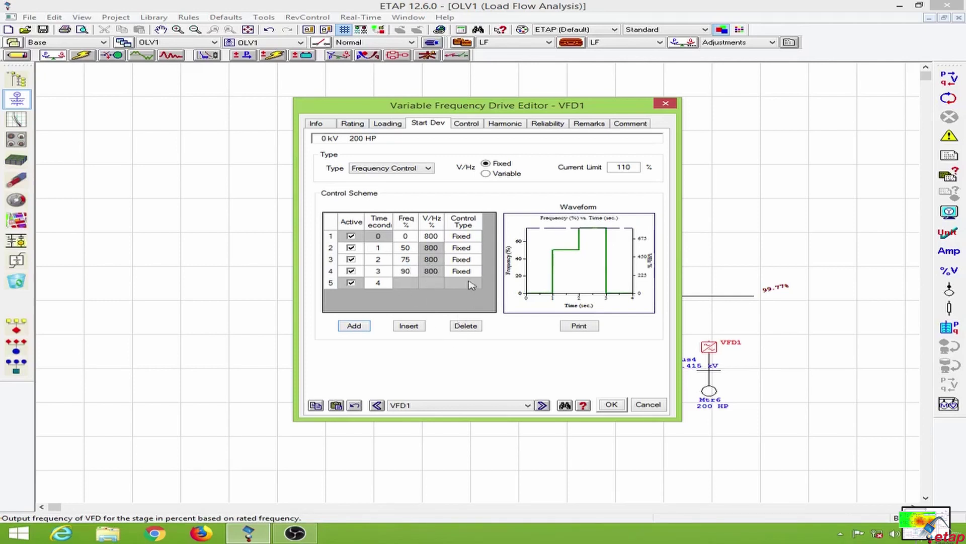
Step: Change the control type of the first three stages to Ramp, keep the fourth stage Fixed, and accept the drive settings
left_click(462, 236)
left_click(475, 236)
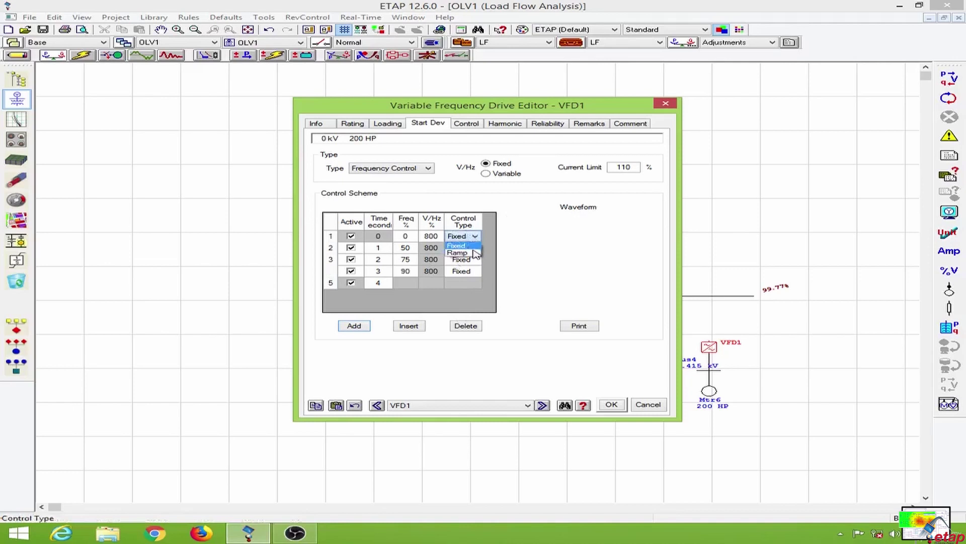
left_click(476, 252)
left_click(466, 248)
left_click(474, 248)
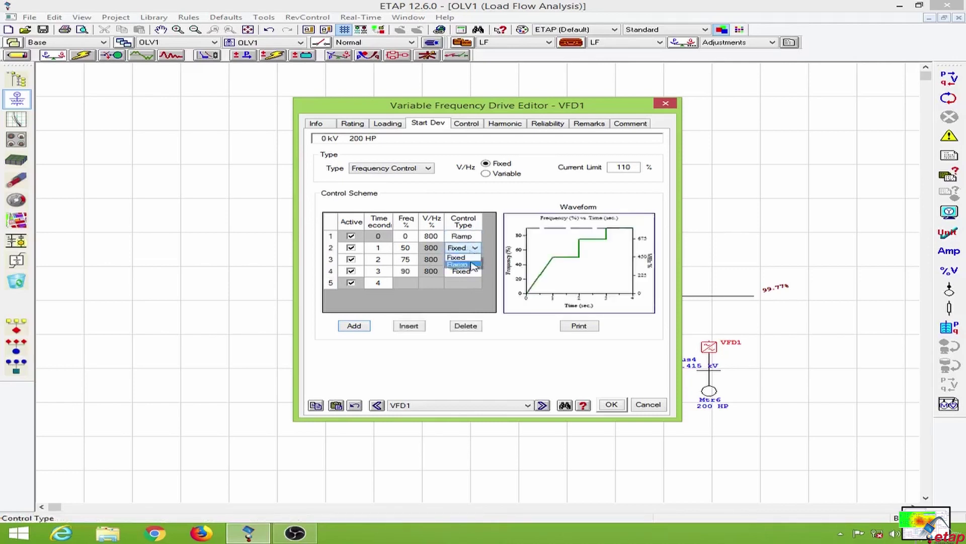
left_click(470, 265)
left_click(468, 260)
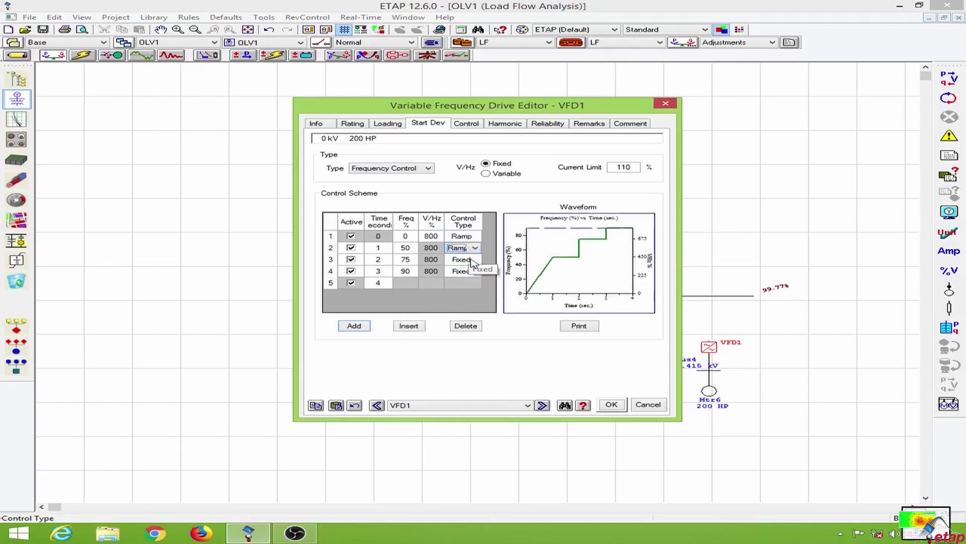
left_click(475, 259)
left_click(469, 277)
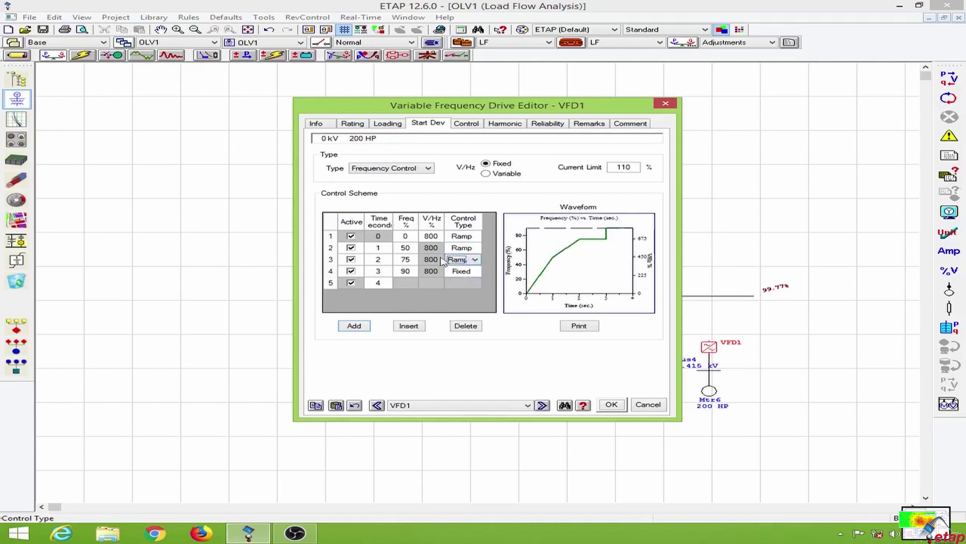
left_click(474, 273)
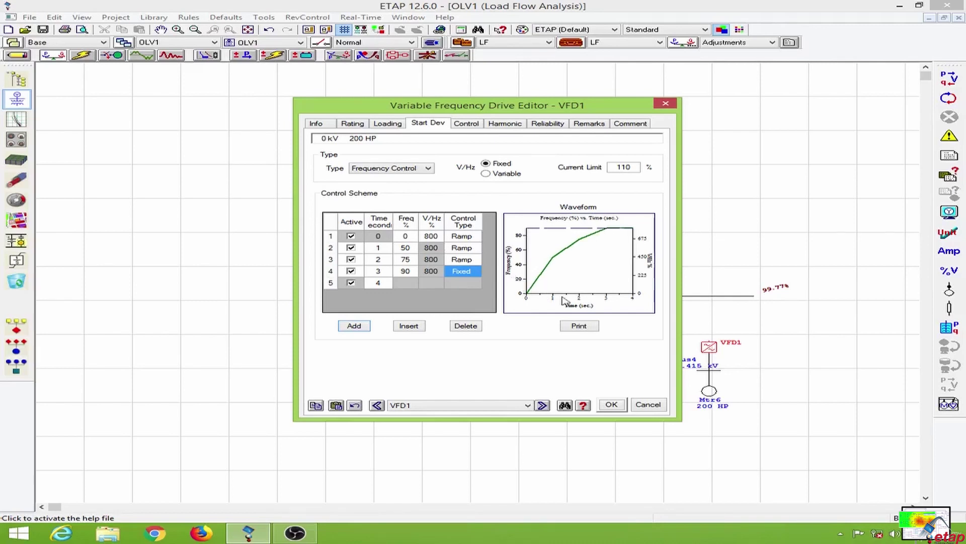
left_click(612, 405)
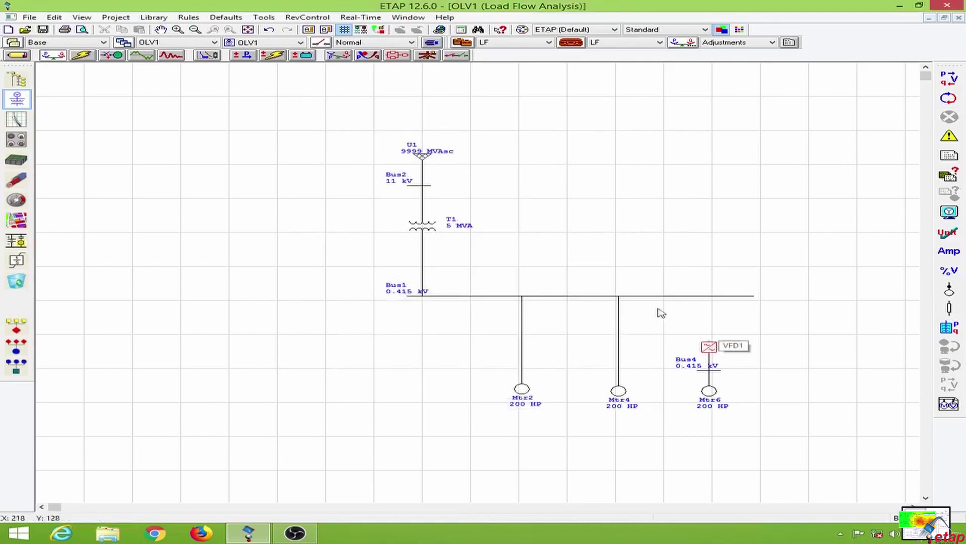
Step: Return to edit mode and connect the input of VFD1 to Bus1
left_click(29, 54)
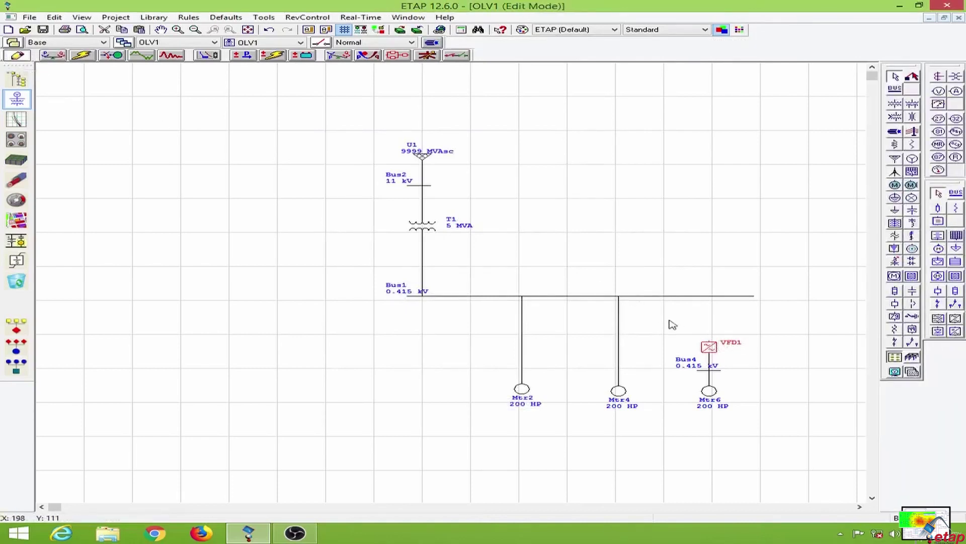
left_click_drag(710, 341, 709, 297)
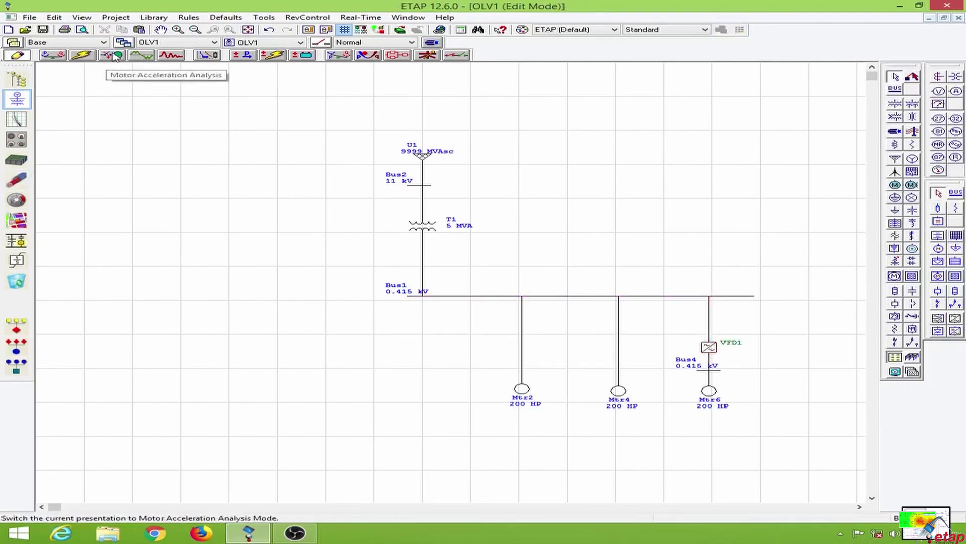
Step: In motor acceleration mode, add a start action for Mtr6 to the study case's 1-second event
left_click(112, 56)
left_click(570, 42)
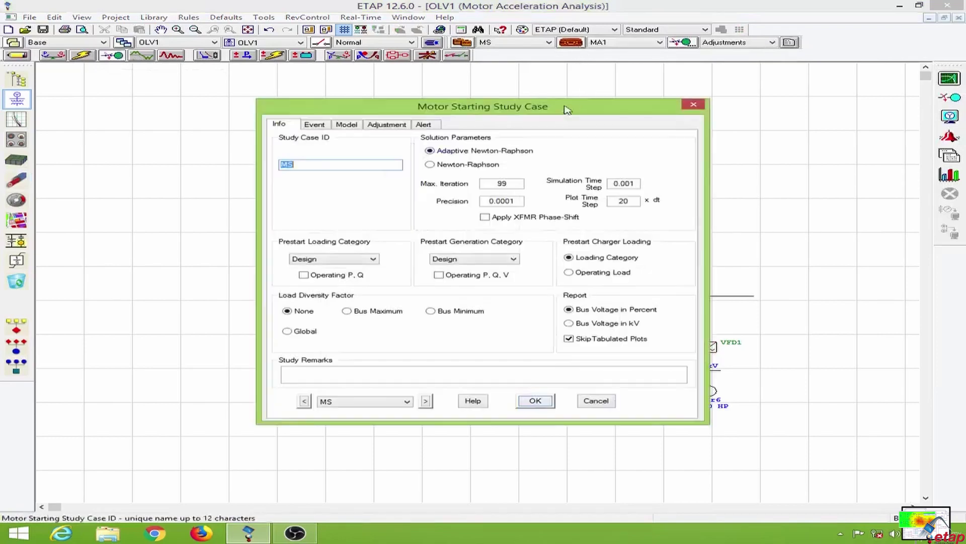
left_click(315, 124)
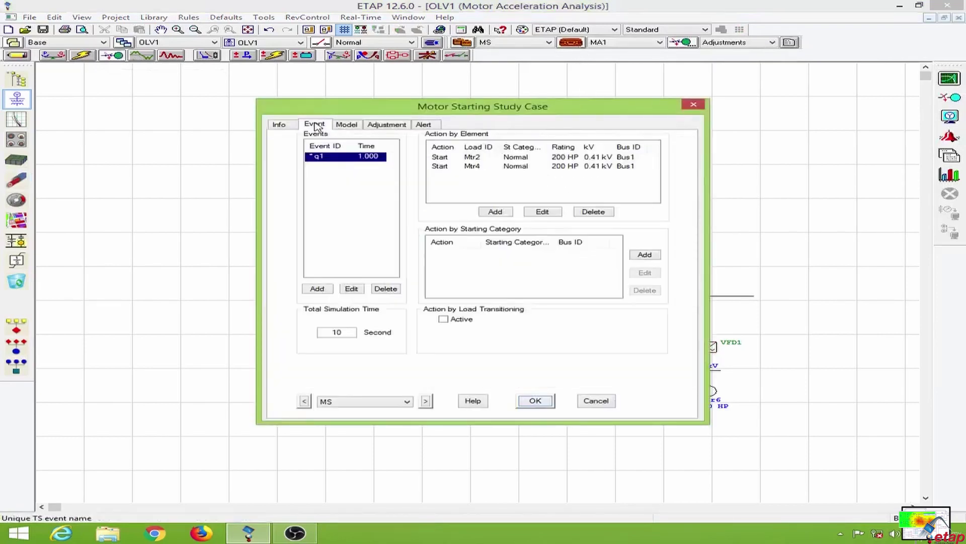
left_click(496, 211)
left_click(604, 251)
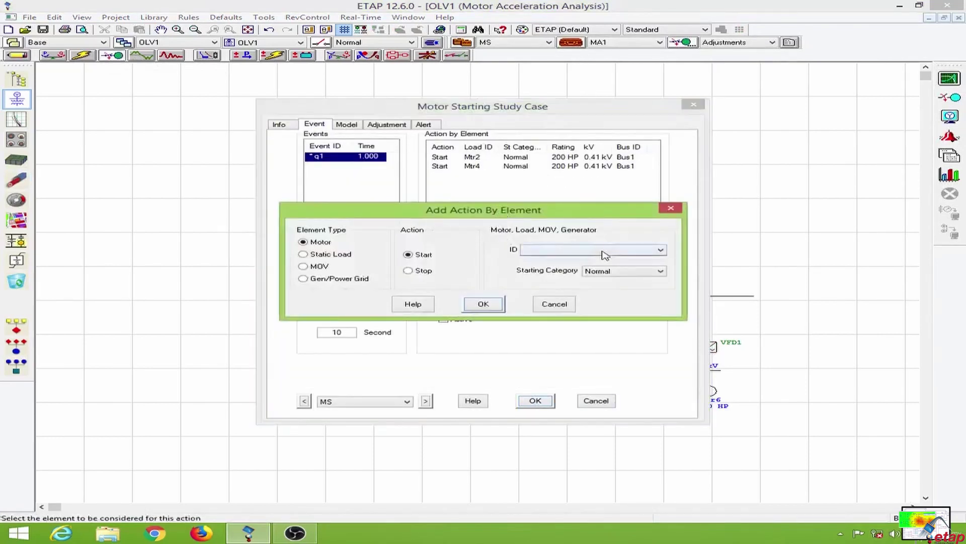
left_click(592, 259)
left_click(483, 304)
left_click(535, 401)
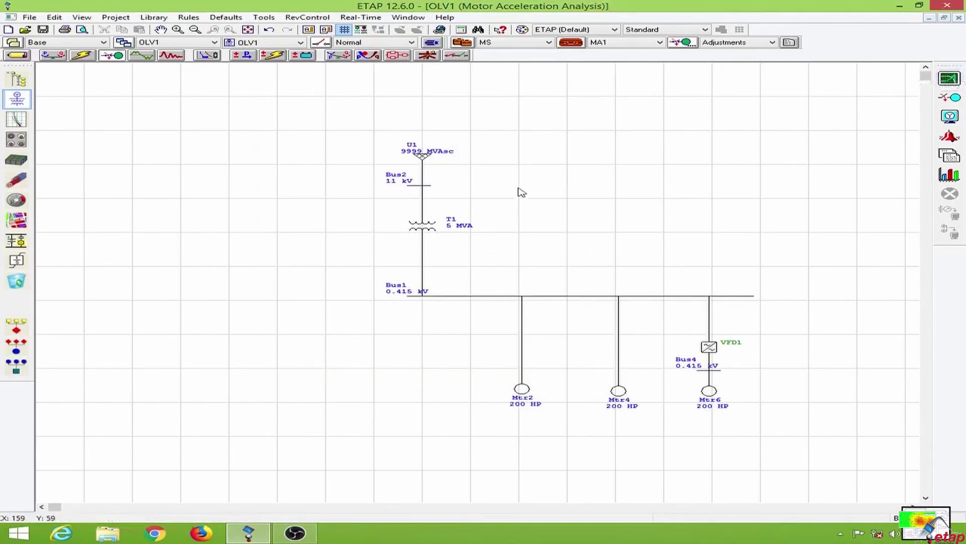
Step: Try to run the dynamic motor acceleration calculation
left_click(946, 80)
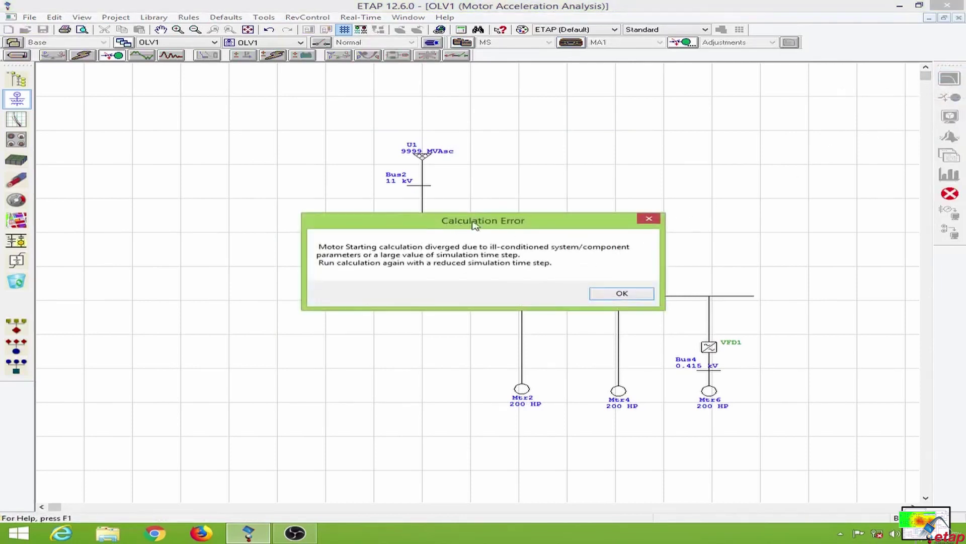
left_click_drag(449, 221, 661, 130)
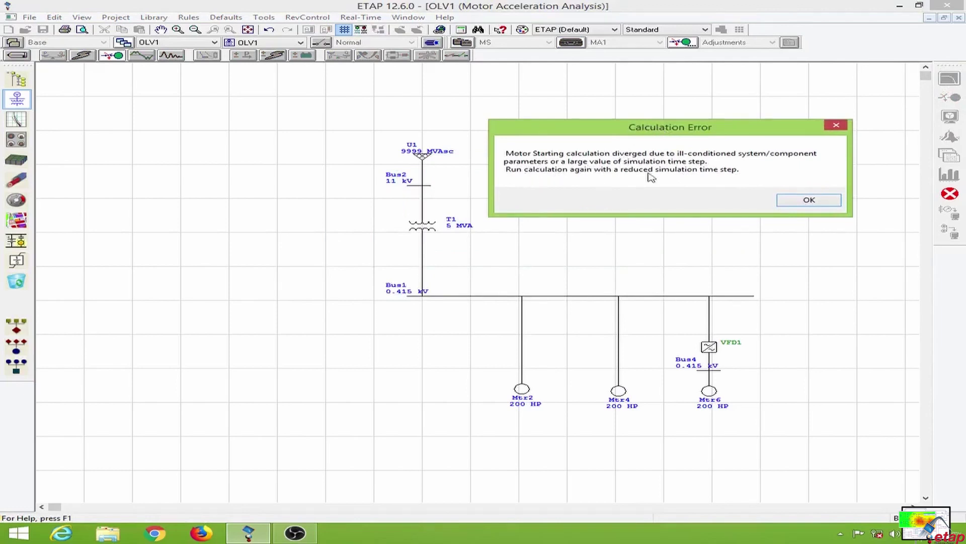
left_click(804, 201)
Step: Reduce the study case's simulation time step to 0.0001 and run the dynamic motor acceleration calculation again
left_click(572, 43)
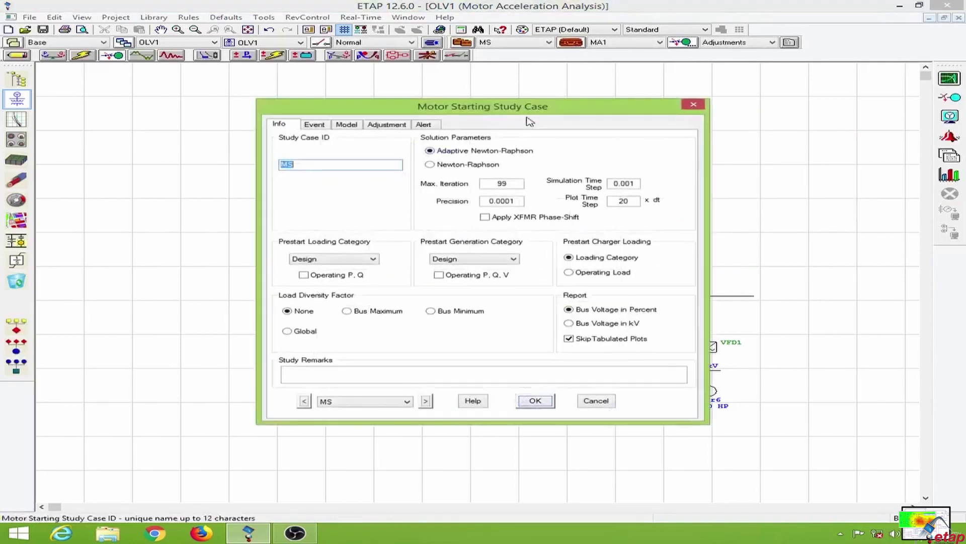
left_click(630, 183)
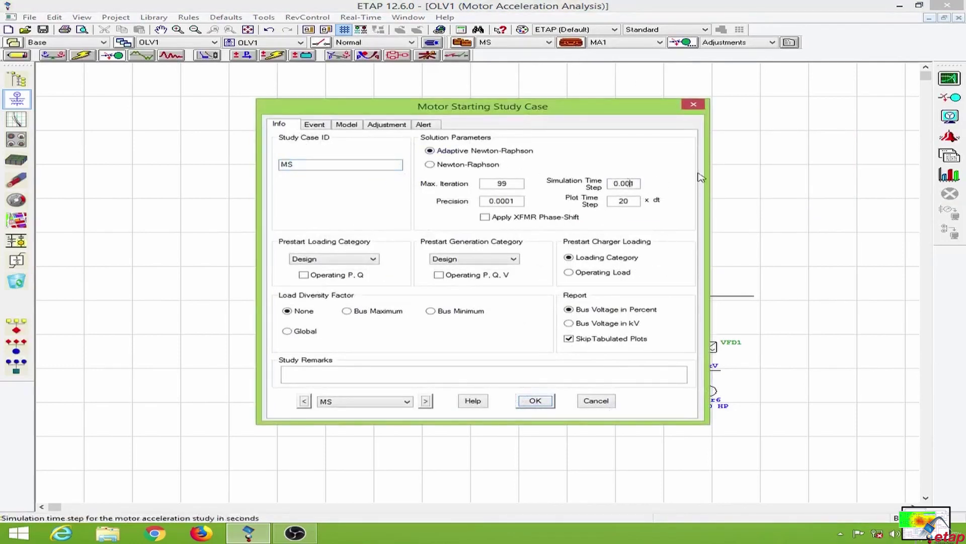
type("0")
left_click(535, 400)
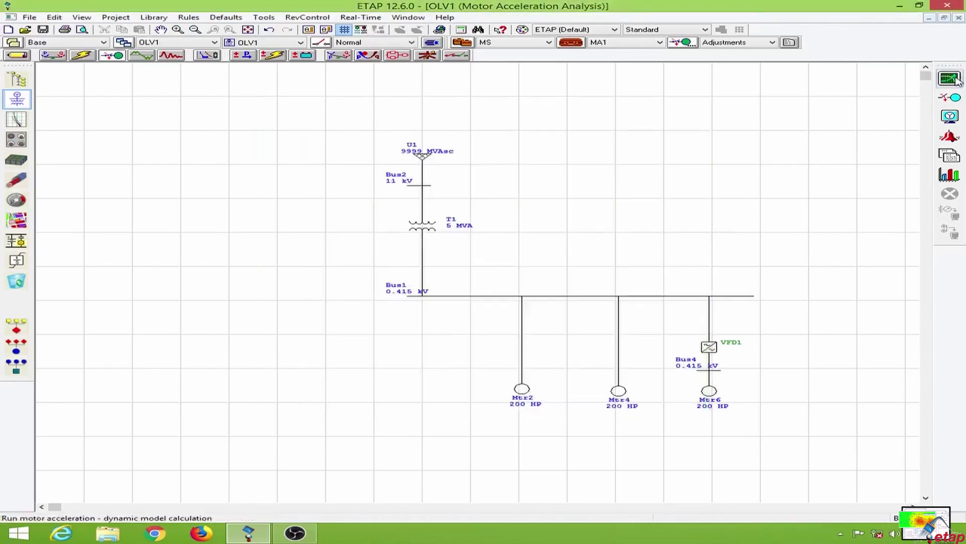
left_click(950, 79)
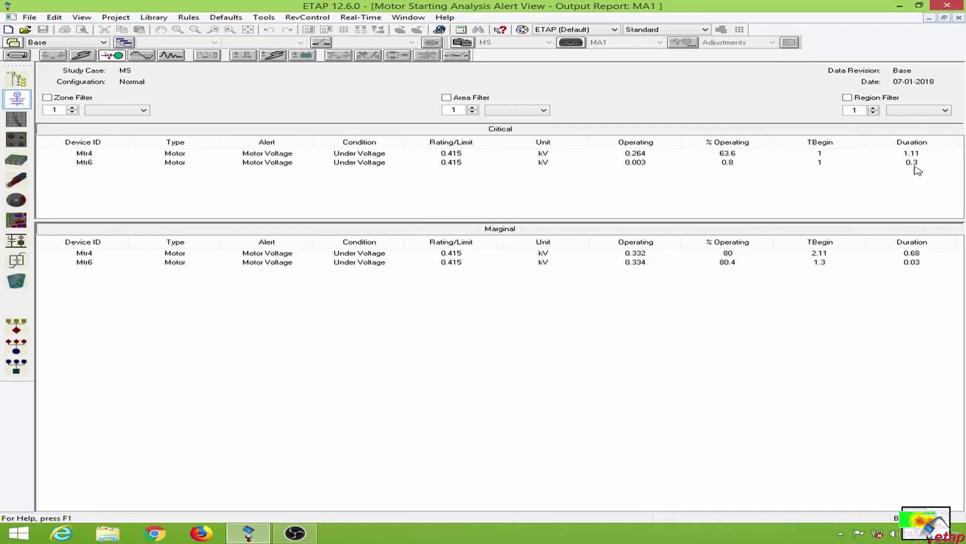
Step: Close the alert view and examine the motor currents on the one-line diagram at about 1.09 and 10 seconds of simulation time
left_click(958, 18)
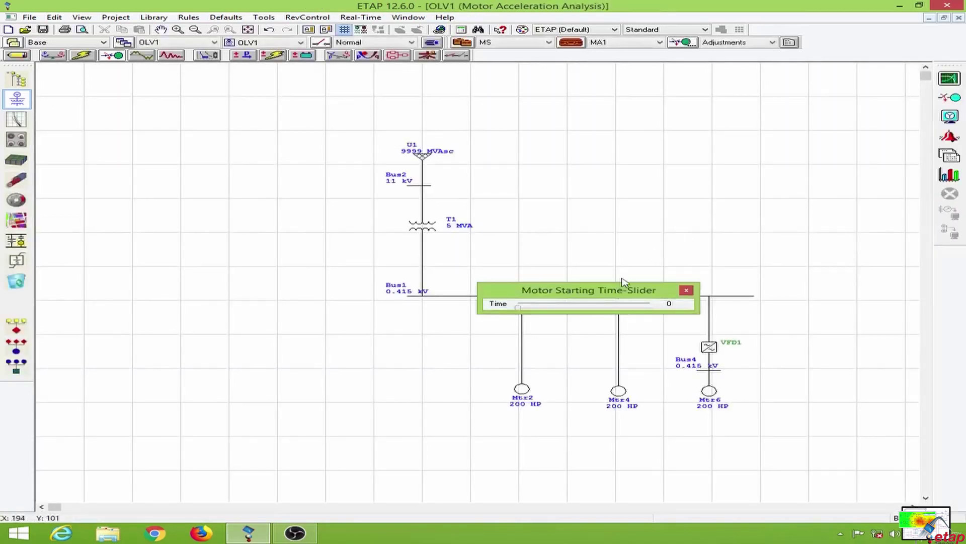
left_click_drag(610, 297, 660, 150)
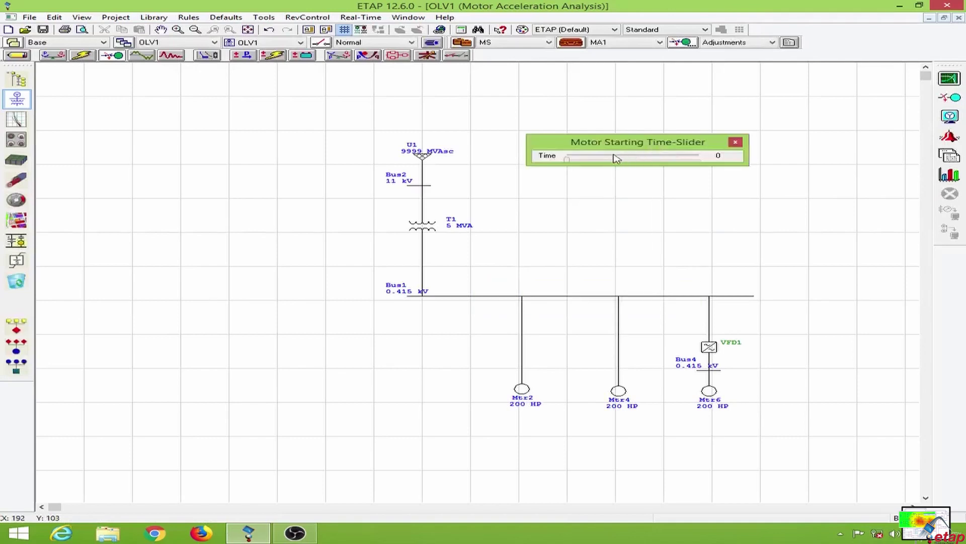
left_click_drag(567, 160, 583, 162)
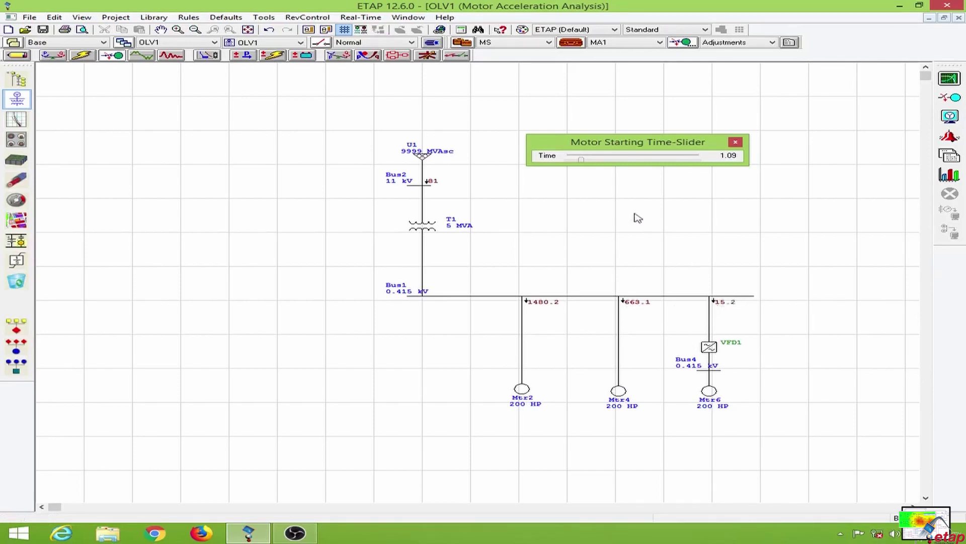
left_click_drag(586, 161, 713, 166)
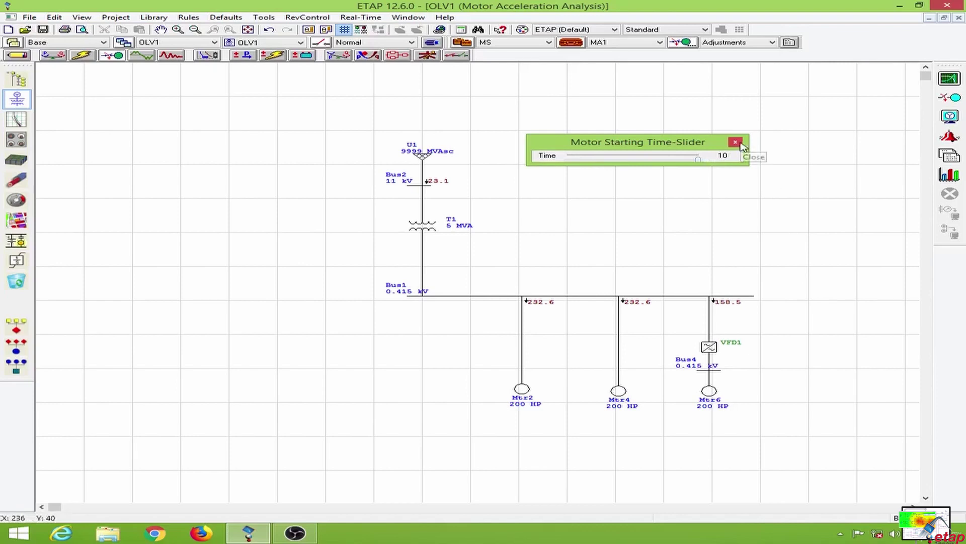
Step: Plot the voltage of Bus1 over the motor starting simulation, examine the curve and close the plot
left_click(960, 177)
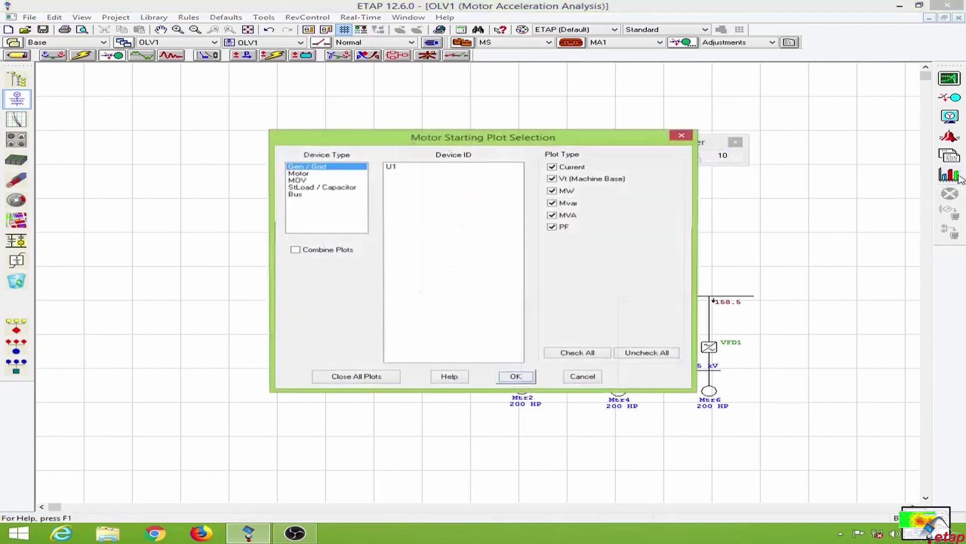
left_click(318, 195)
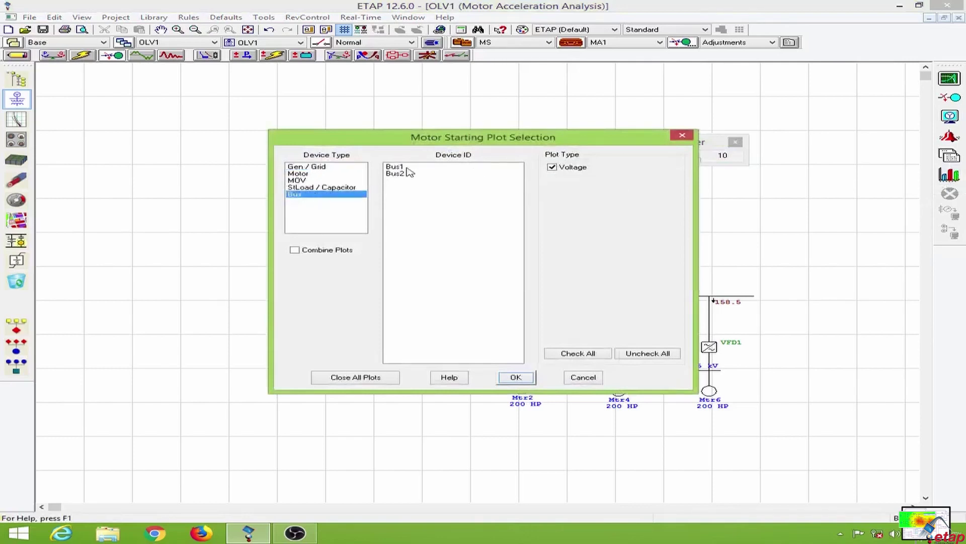
left_click(407, 167)
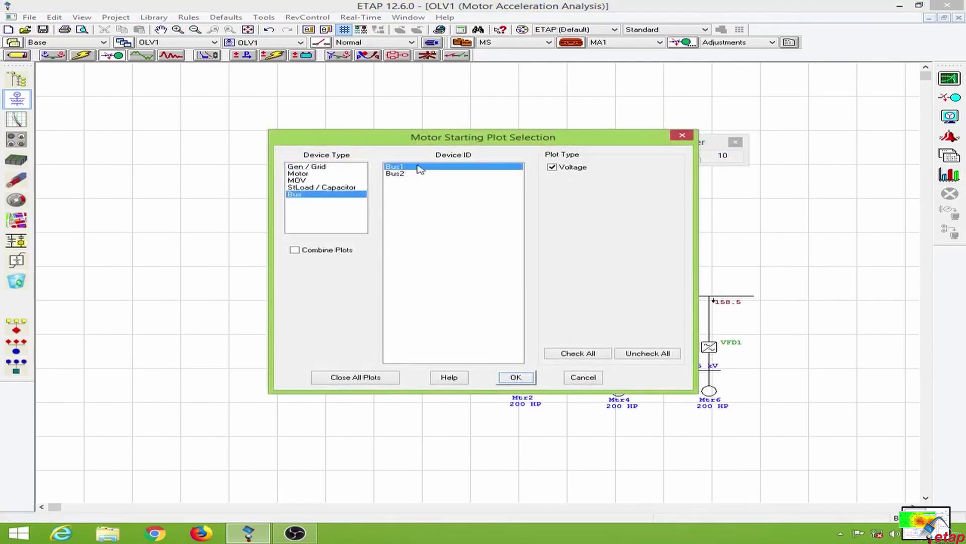
left_click_drag(428, 137, 568, 151)
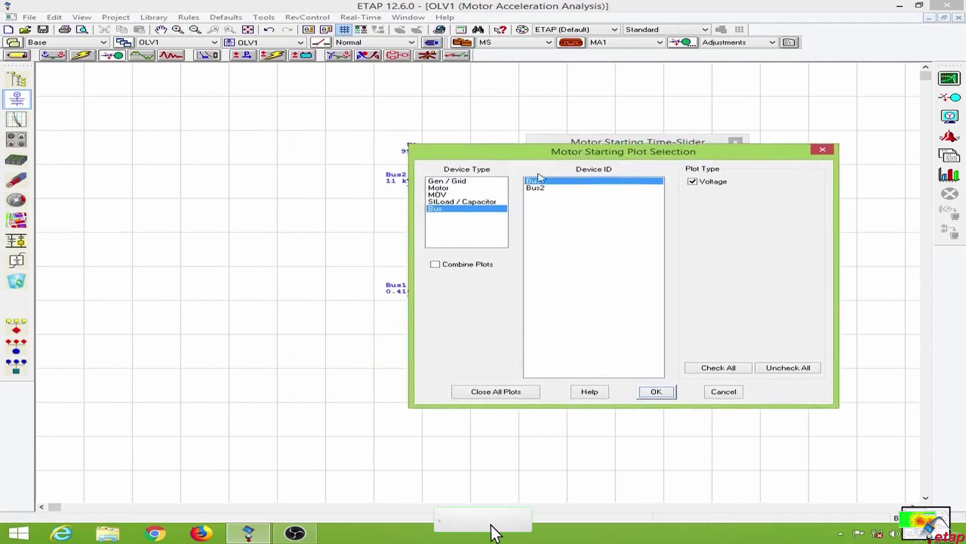
left_click(657, 391)
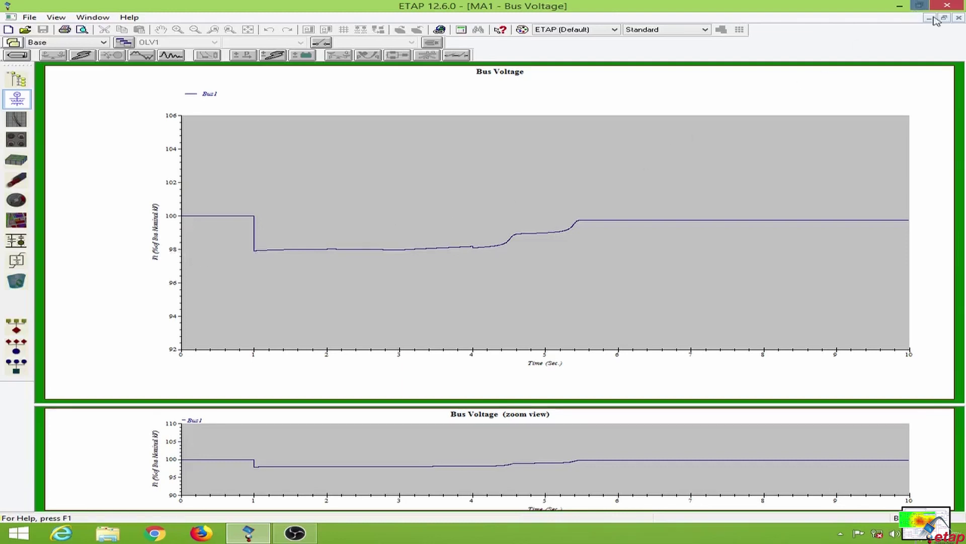
left_click(959, 19)
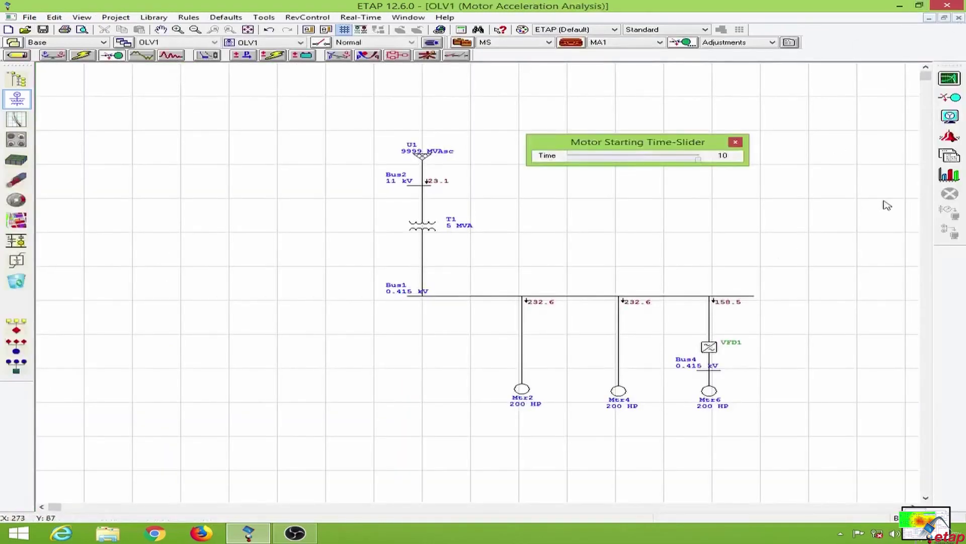
Step: Plot the starting curves of Mtr2, Mtr4 and Mtr6 together, adding Slip to the speed, line current, terminal current and electrical kW plots
left_click(942, 175)
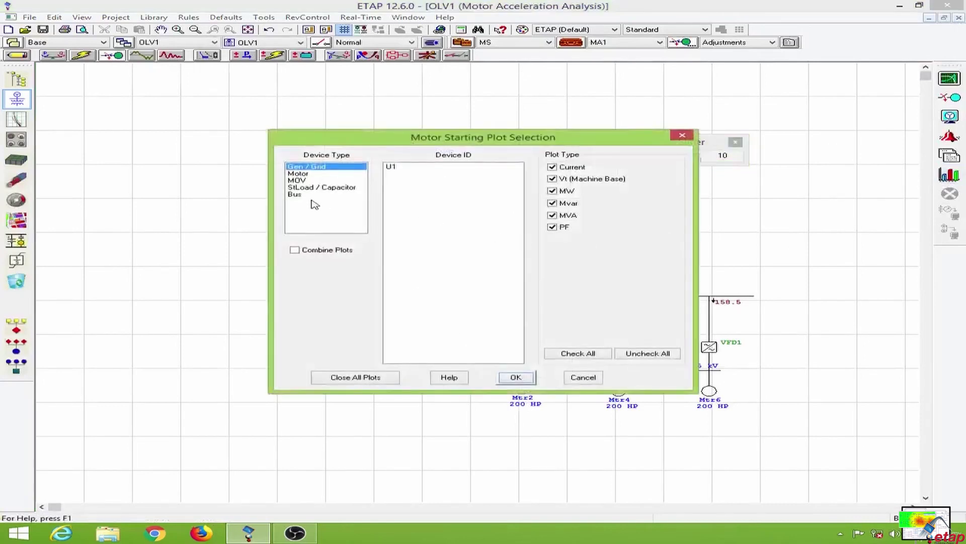
left_click(300, 173)
left_click(422, 167)
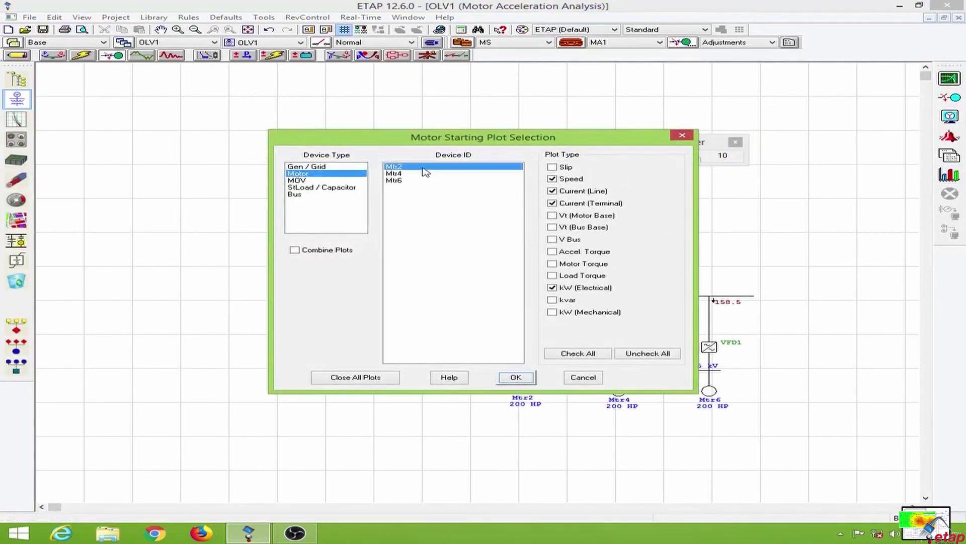
left_click(423, 173, "ctrl")
left_click(425, 181, "ctrl")
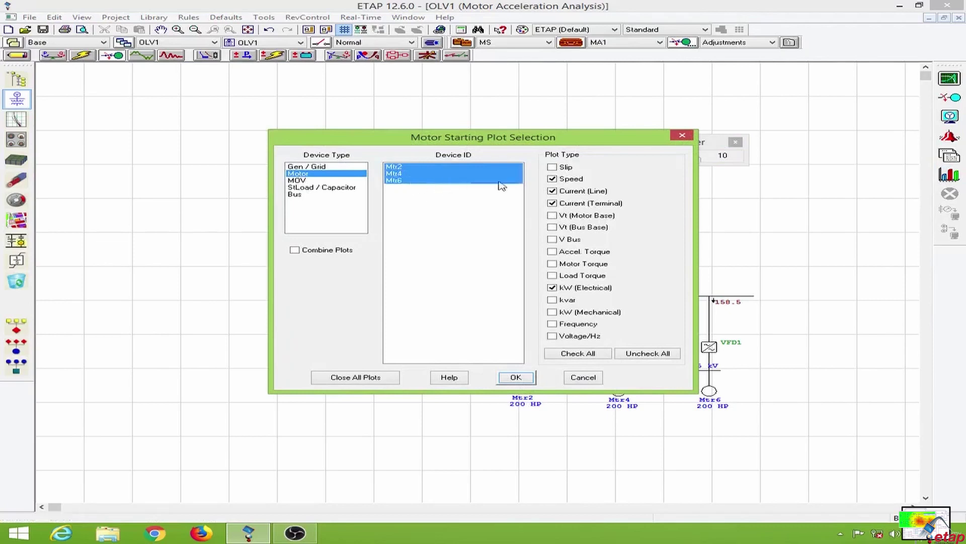
left_click(553, 167)
left_click(516, 377)
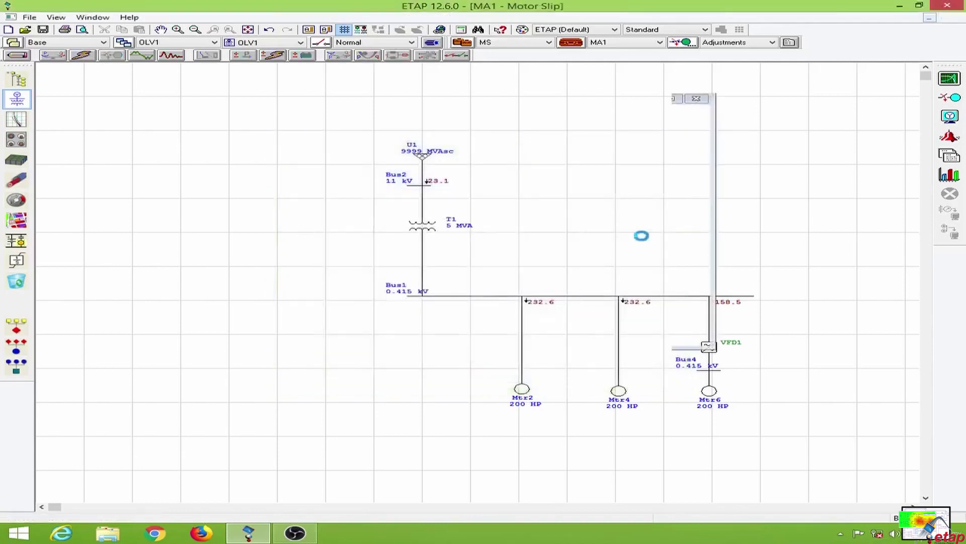
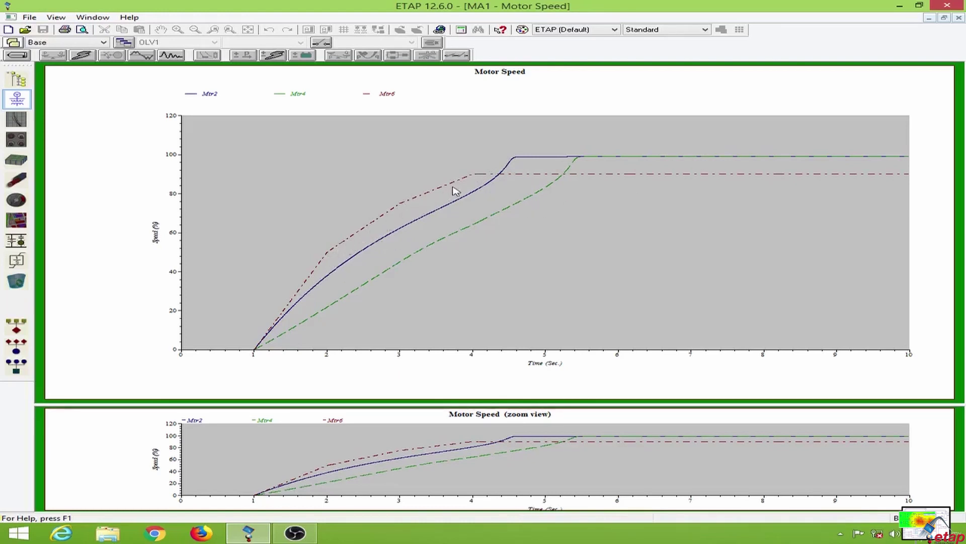
Step: Examine the motor speed, line current and slip plots, closing each one, and close the motor starting time slider
left_click(958, 18)
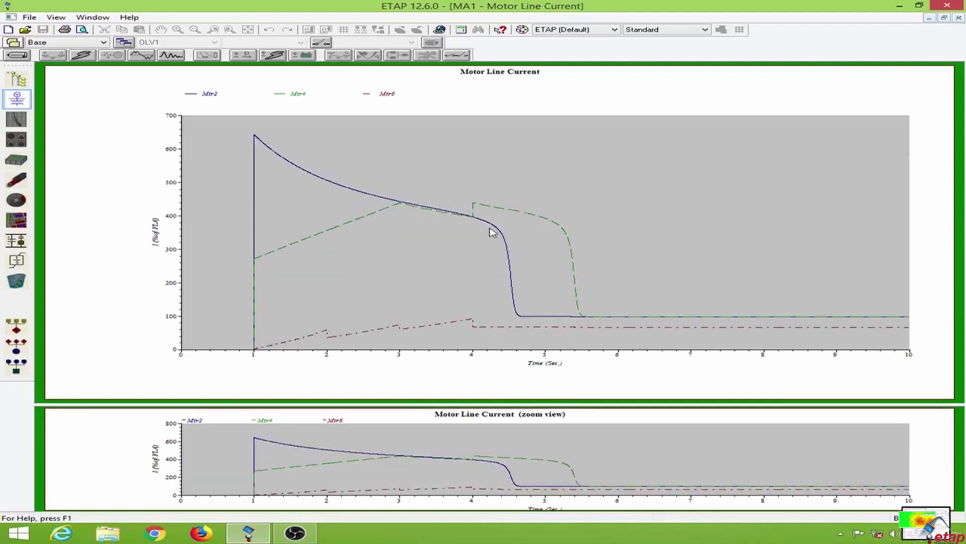
left_click(959, 18)
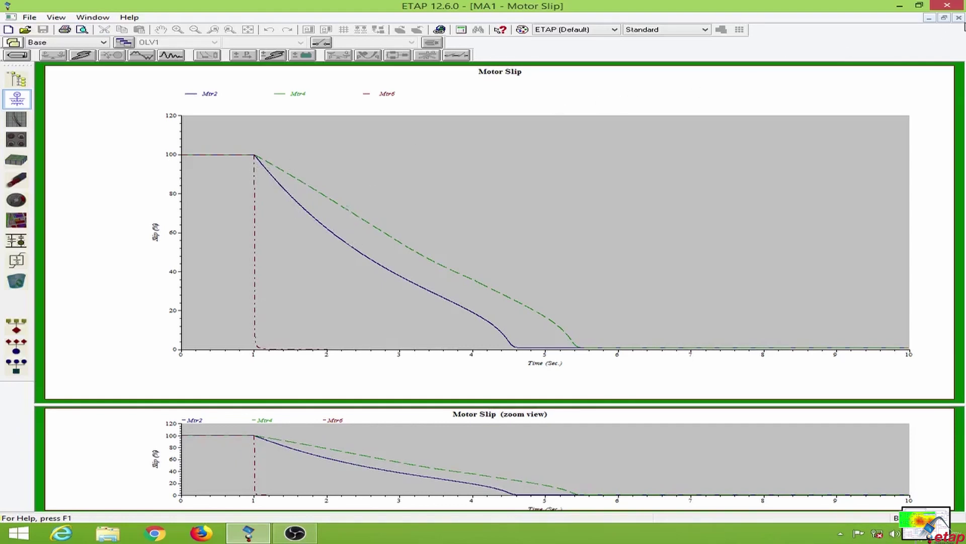
left_click(959, 18)
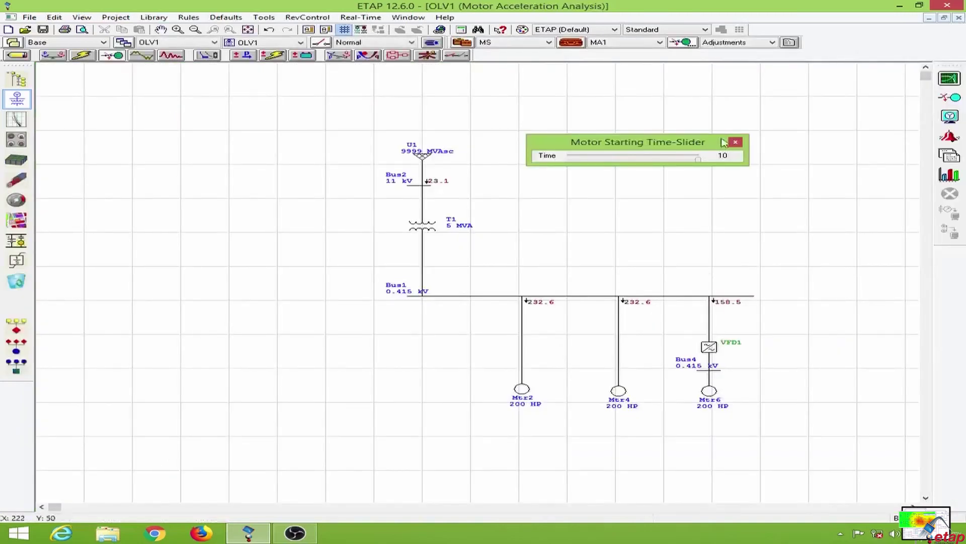
left_click(734, 141)
Step: Add a stage at 4 seconds with 100% frequency to the starting control scheme of VFD1
double_click(709, 347)
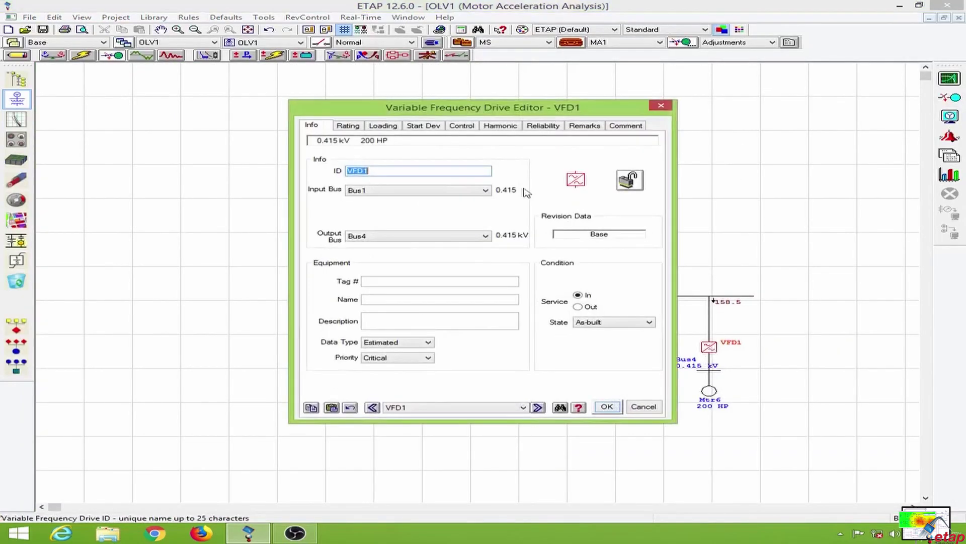
left_click(385, 126)
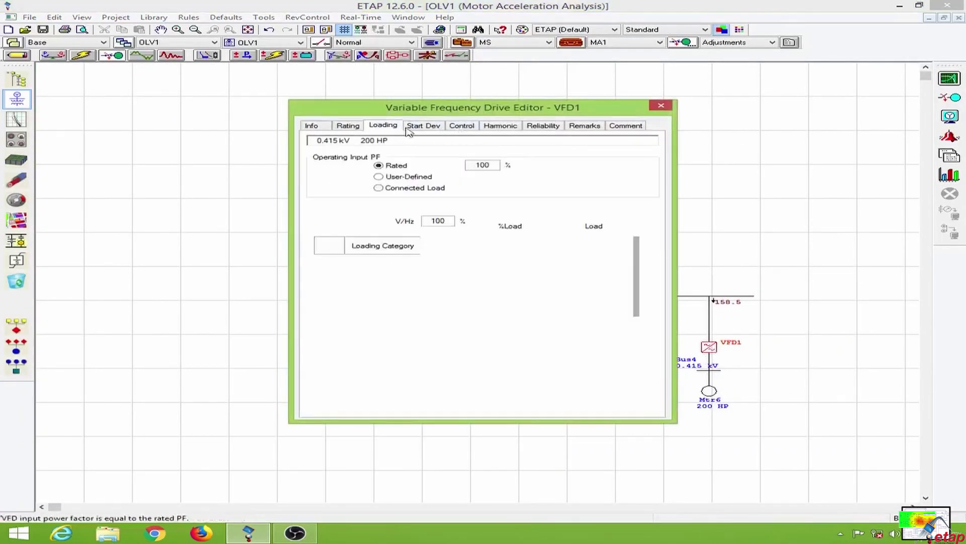
left_click(461, 127)
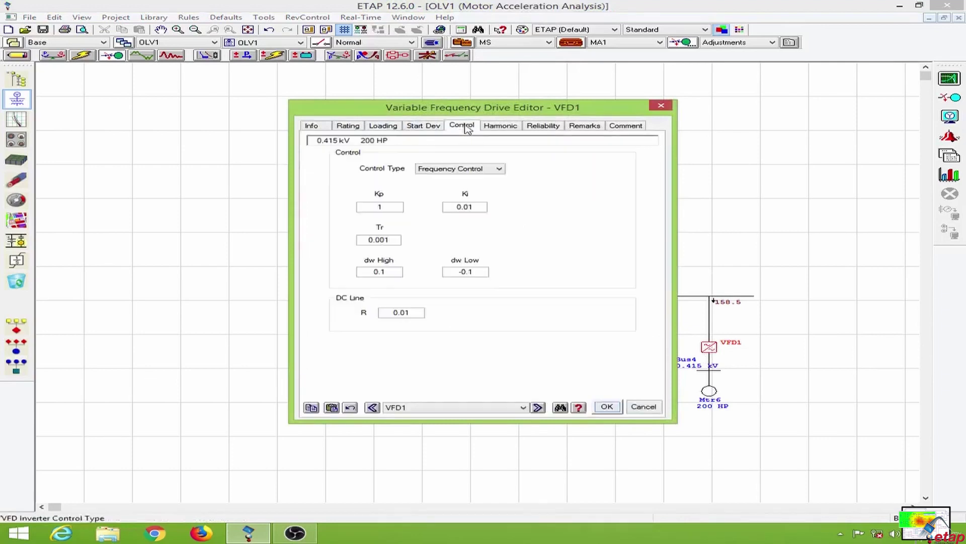
left_click(431, 127)
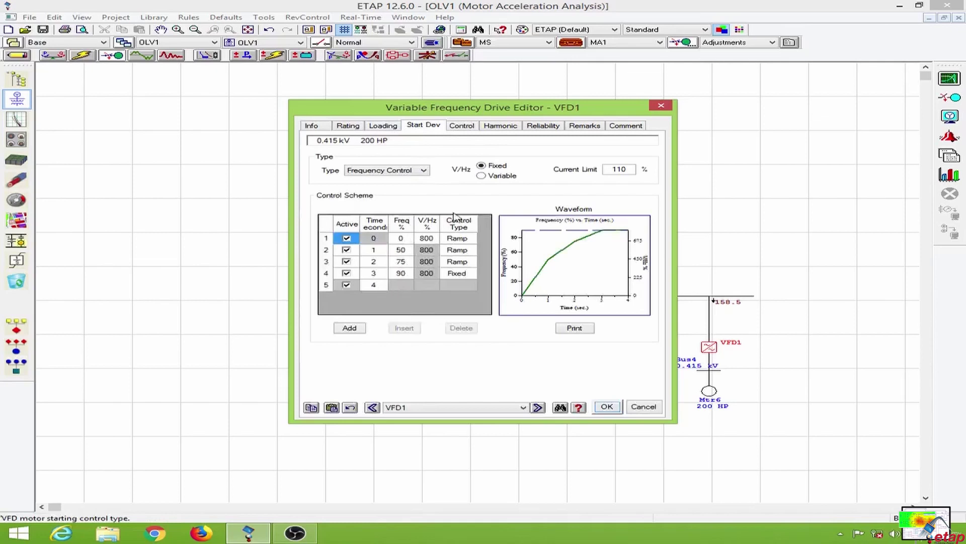
left_click(355, 328)
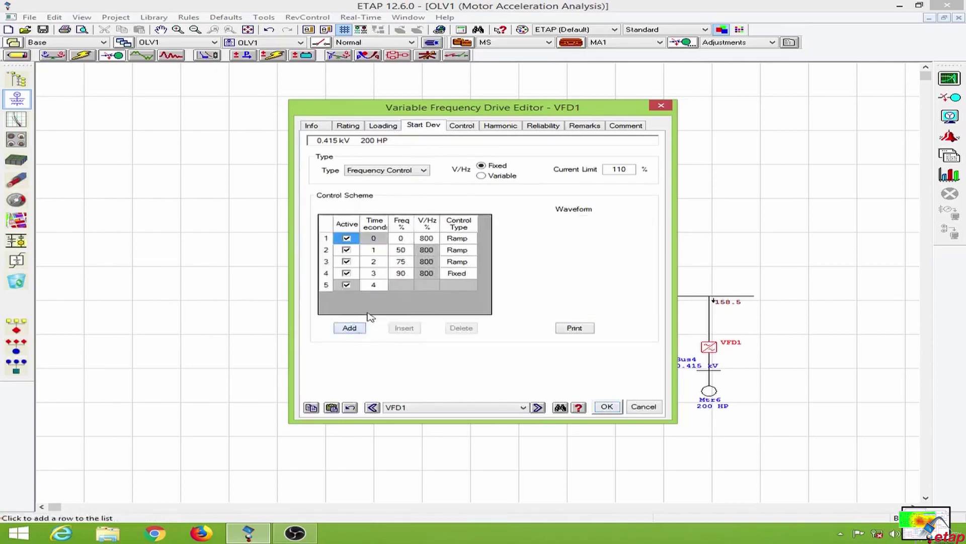
left_click(382, 284)
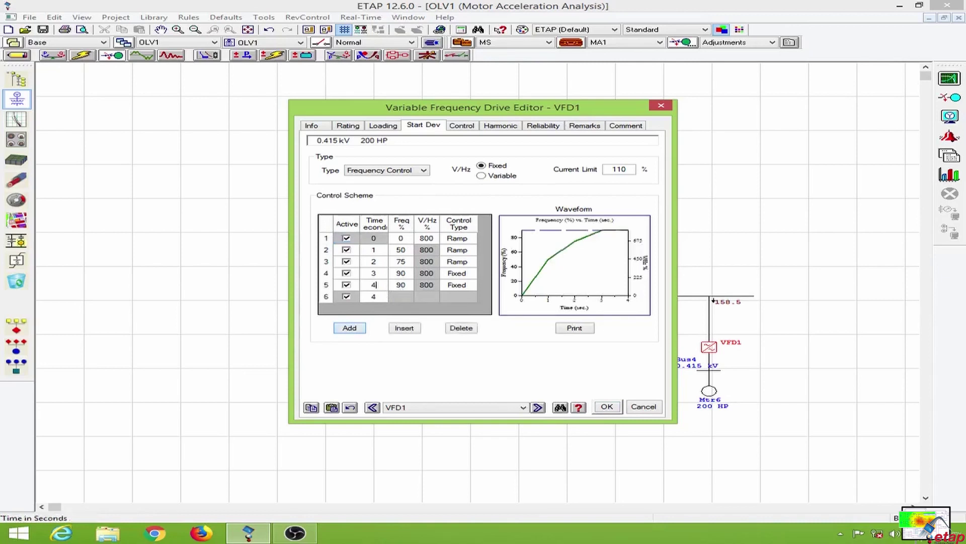
left_click(402, 286)
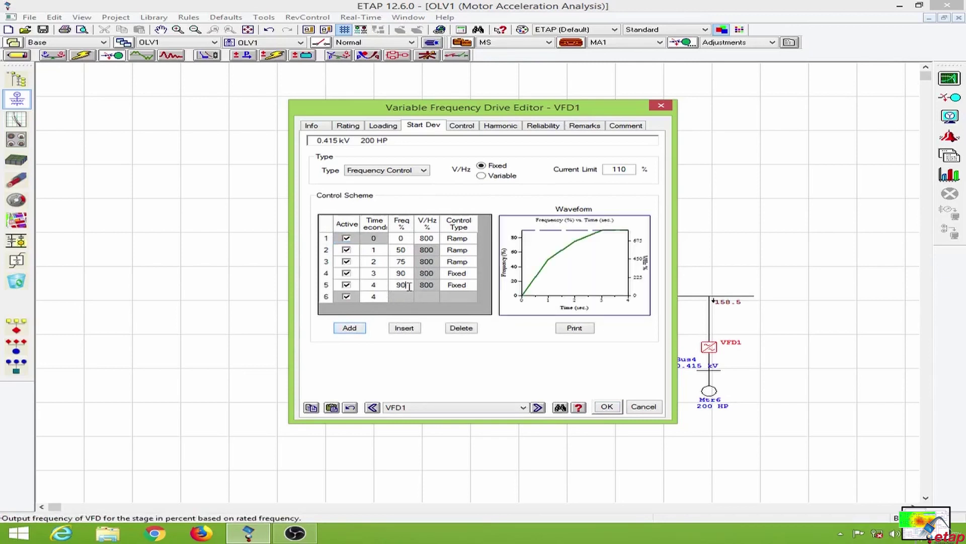
type("100")
key("Return")
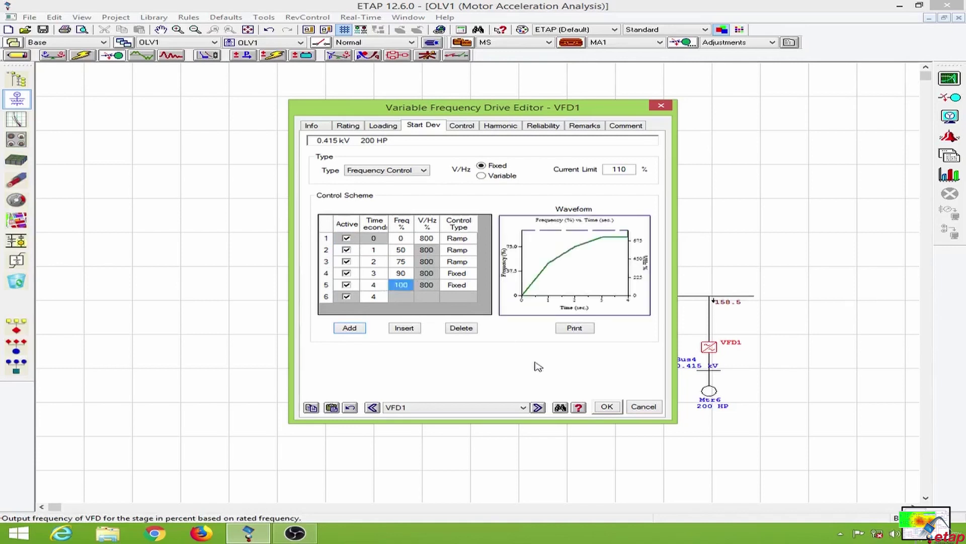
Step: Change the control type of VFD1's 3-second, 90% frequency stage to Ramp and accept the drive settings
left_click(472, 274)
left_click(464, 291)
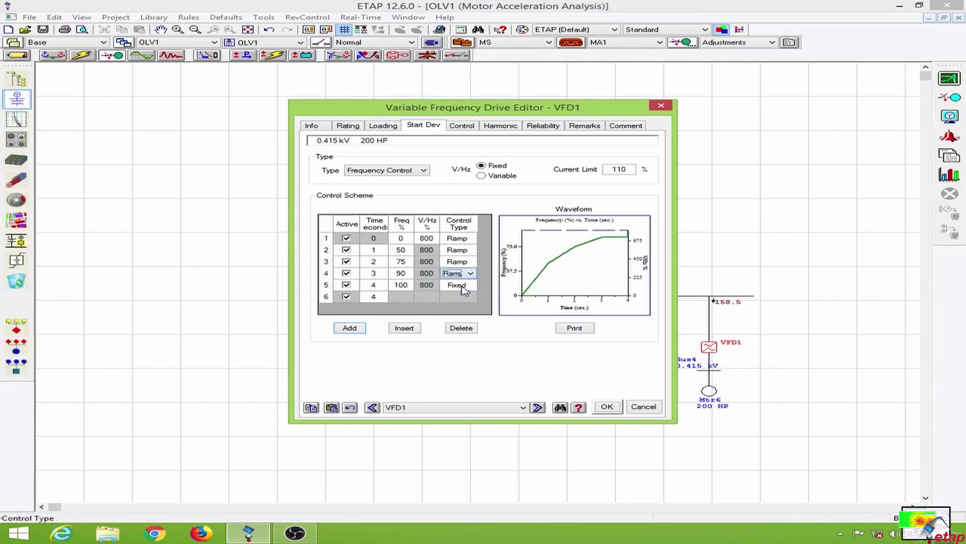
left_click(518, 377)
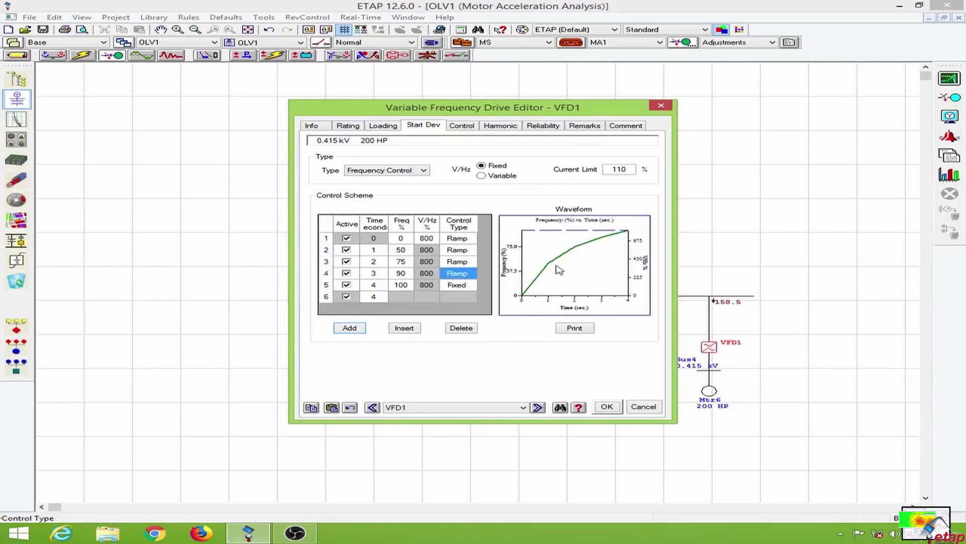
left_click(607, 407)
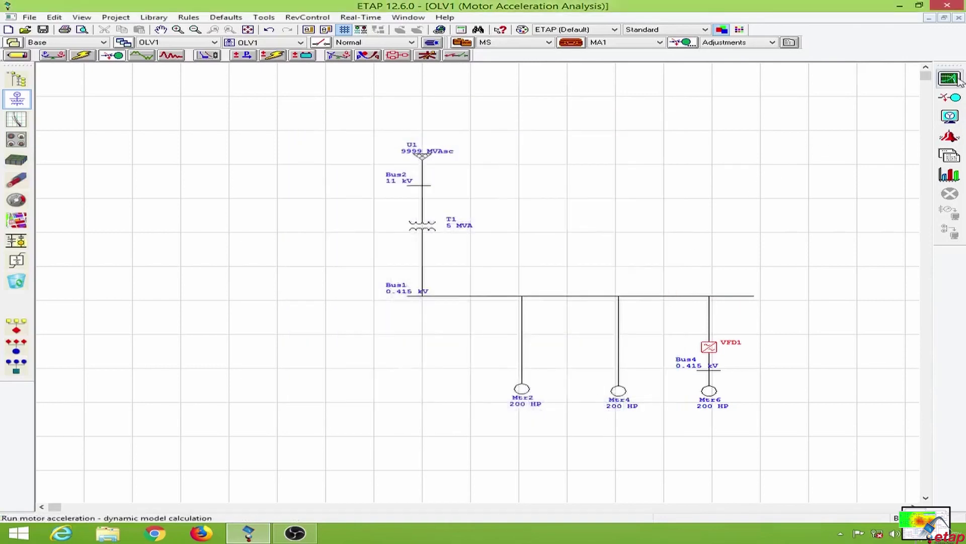
Step: Rerun the dynamic motor acceleration calculation and plot slip, speed, line current and terminal current for Mtr2, Mtr4 and Mtr6
left_click(951, 80)
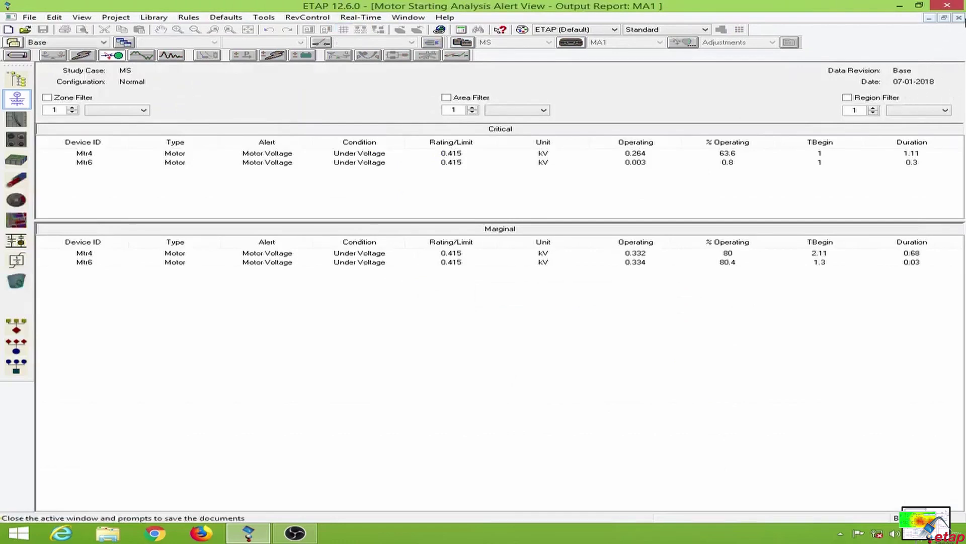
left_click(941, 44)
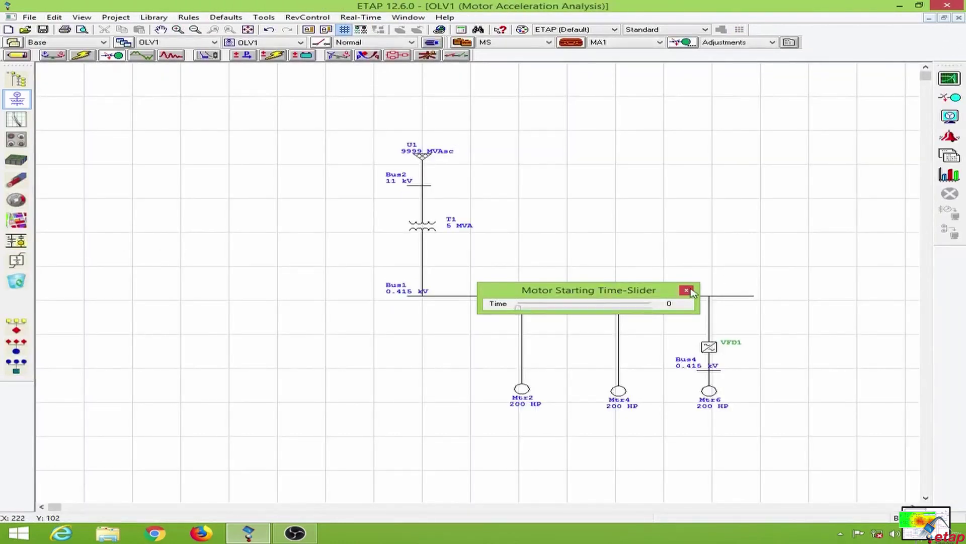
left_click(950, 175)
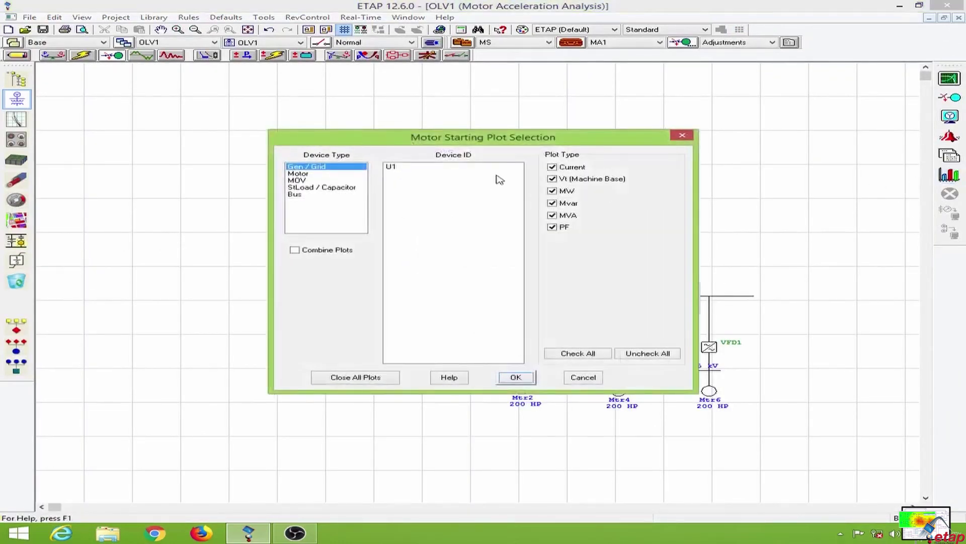
left_click(302, 174)
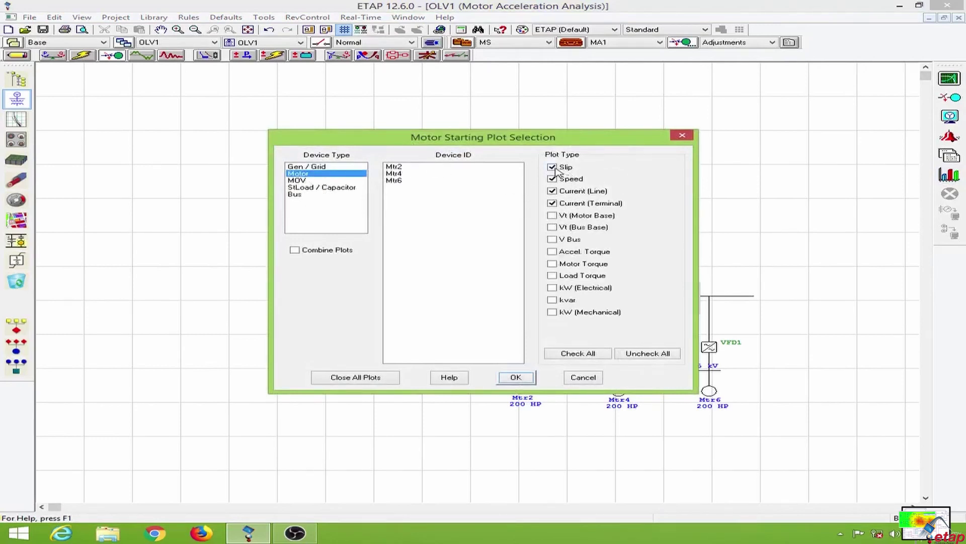
left_click(516, 377)
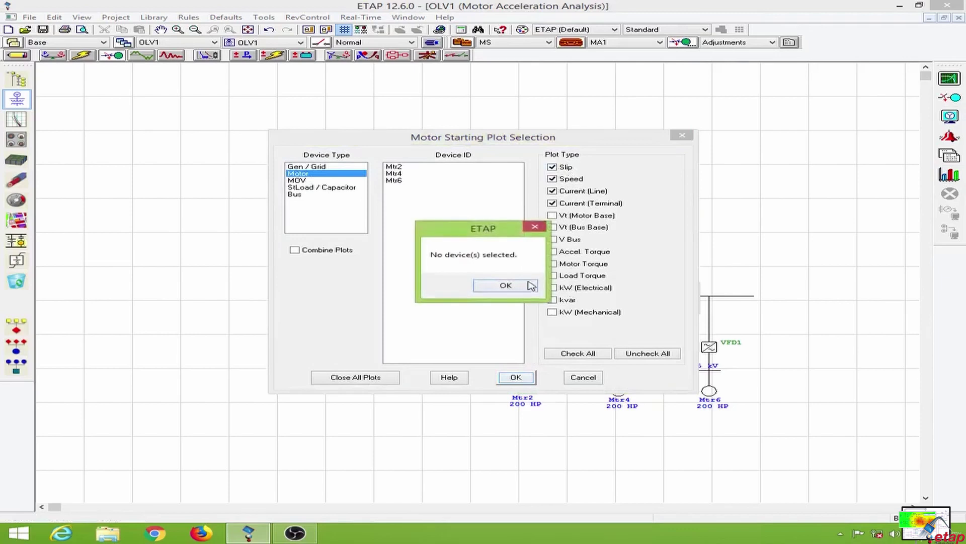
left_click(508, 285)
left_click_drag(425, 175, 437, 193)
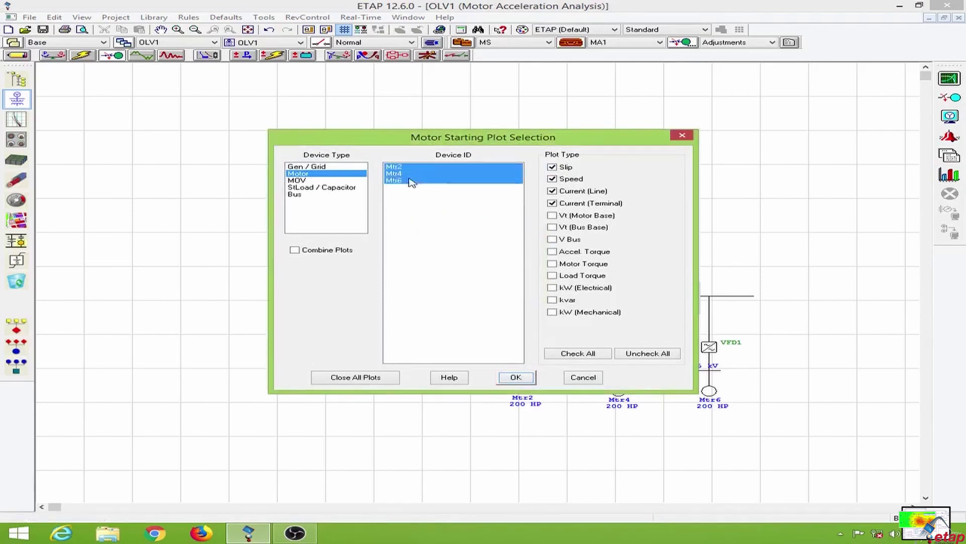
left_click(516, 377)
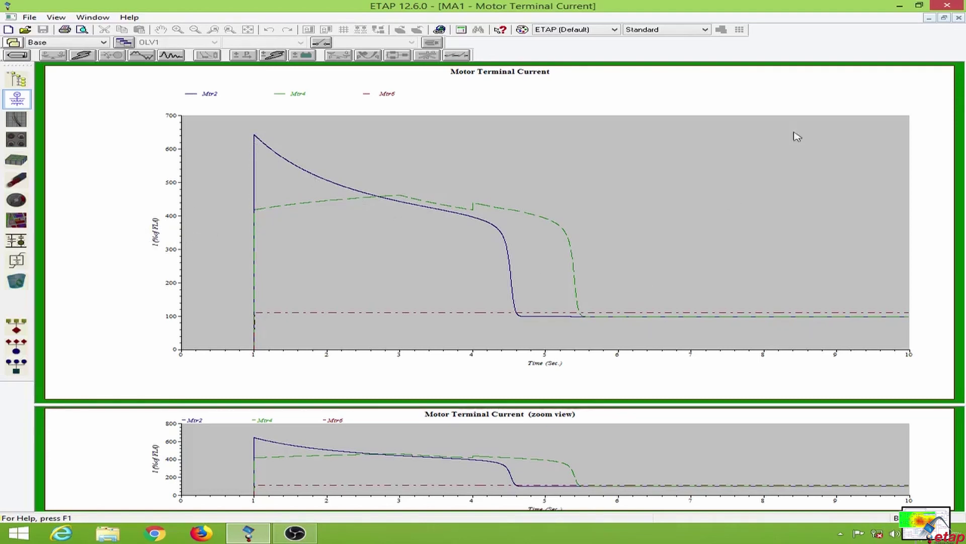
Step: Compare the new terminal current, speed, line current and slip curves of the three motors, closing each plot and the time slider
left_click(958, 18)
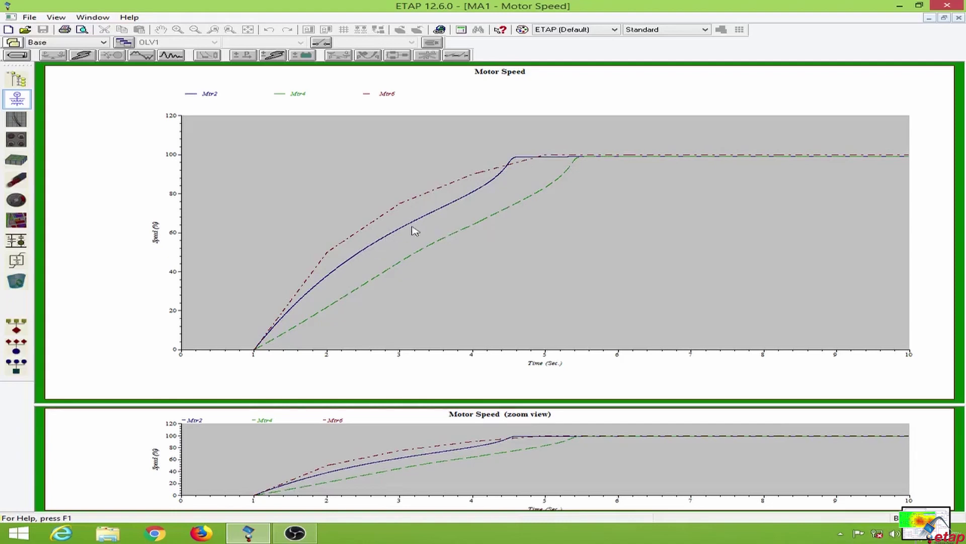
left_click(959, 18)
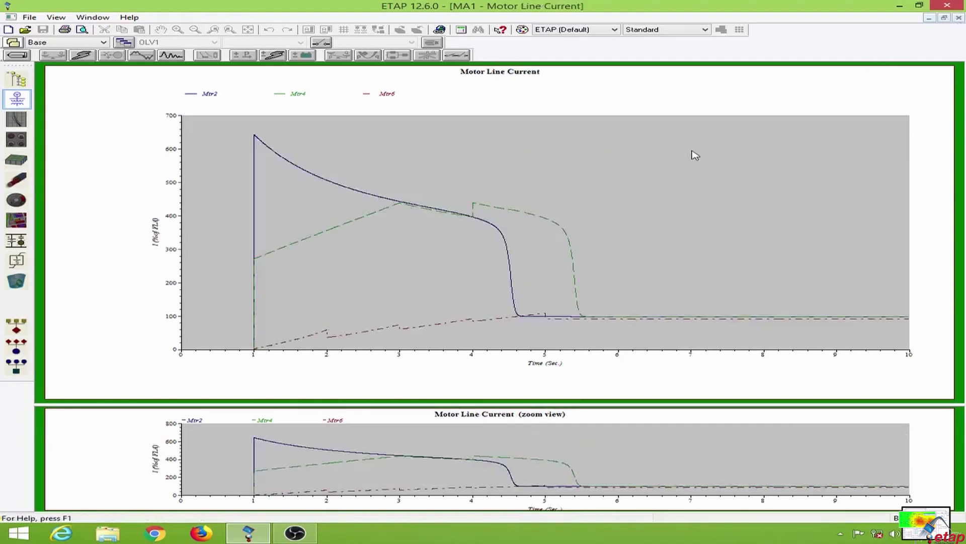
left_click(959, 18)
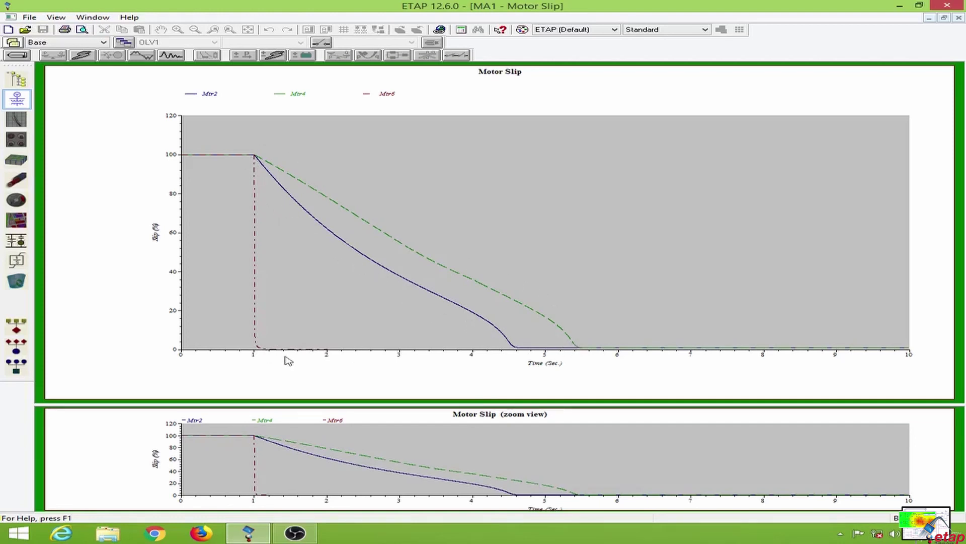
left_click(961, 18)
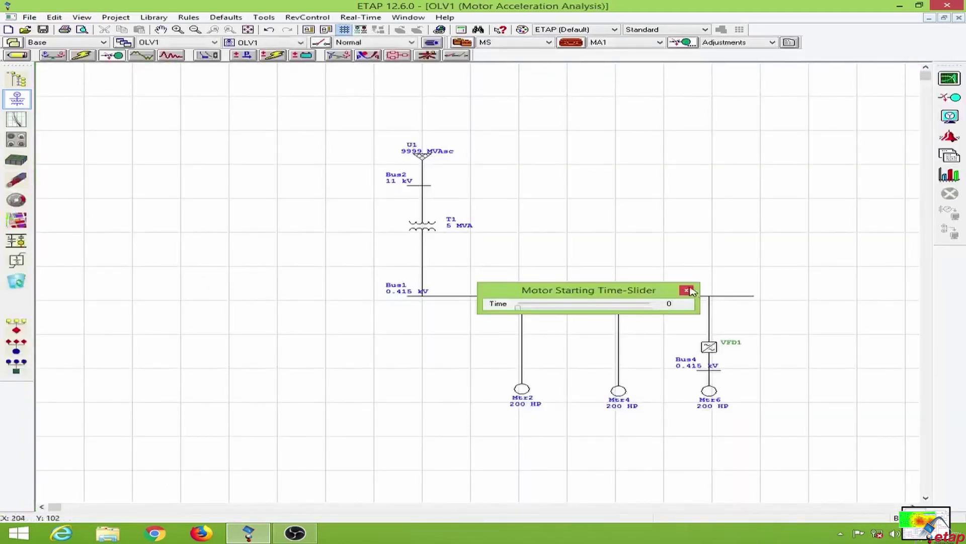
left_click(687, 290)
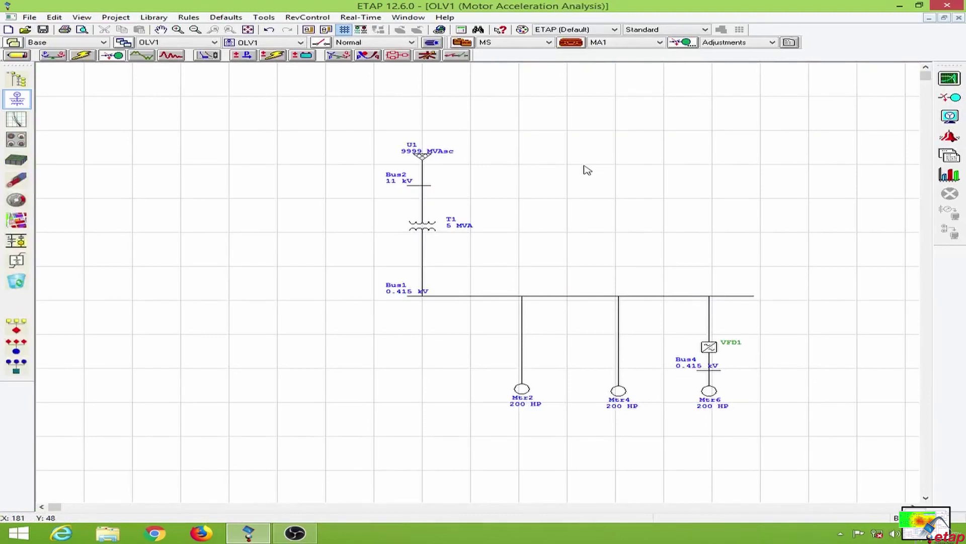